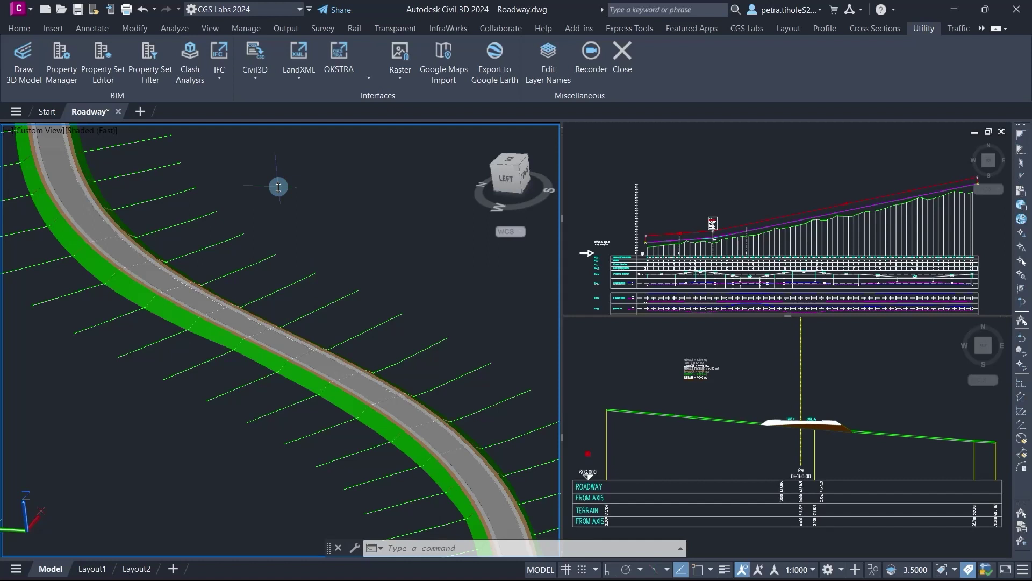
Step: Filter the Property Manager by 'sur', delete the SurfaceCourse property set, and clear the filter
click(61, 59)
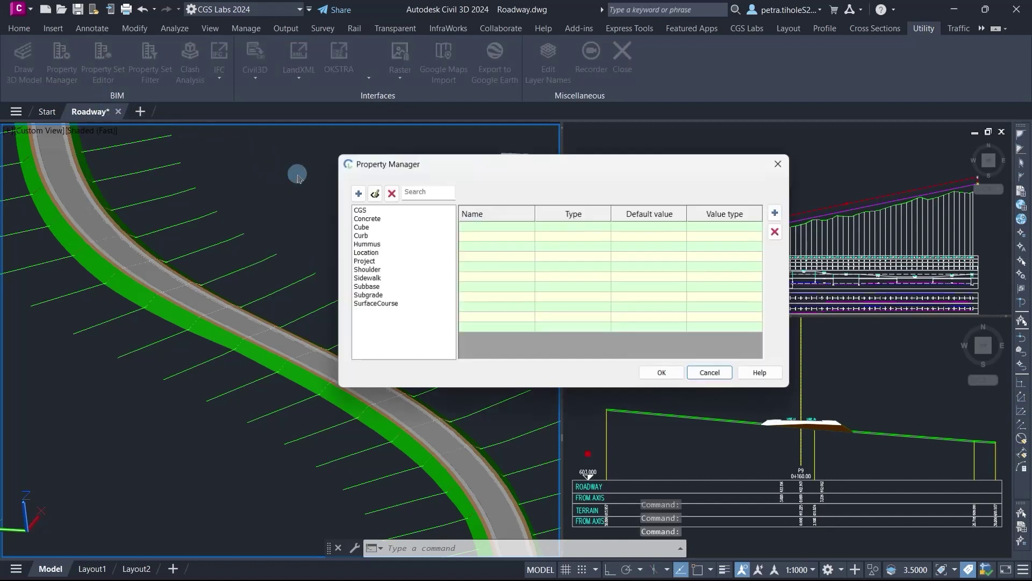
click(427, 191)
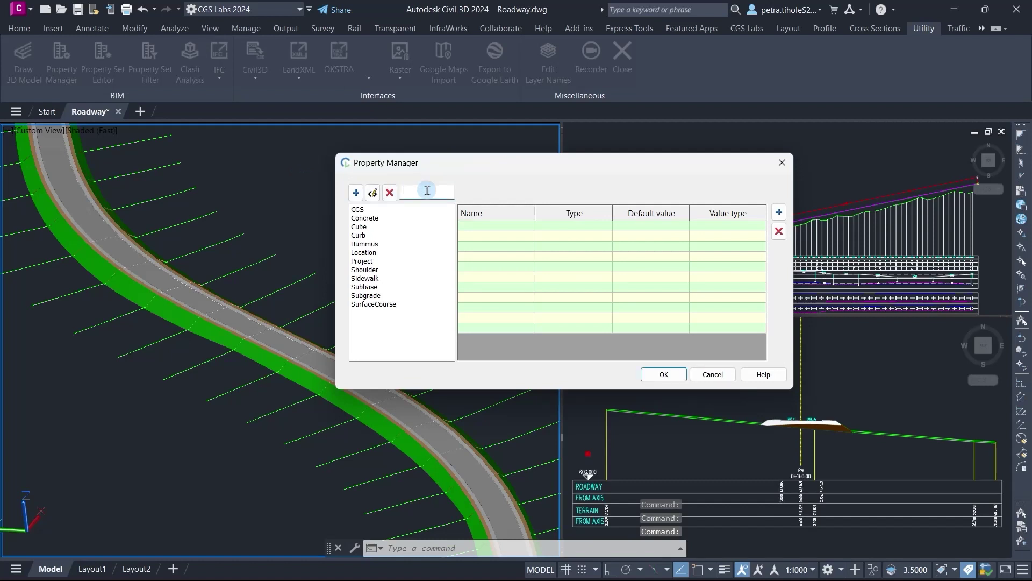
text(s)
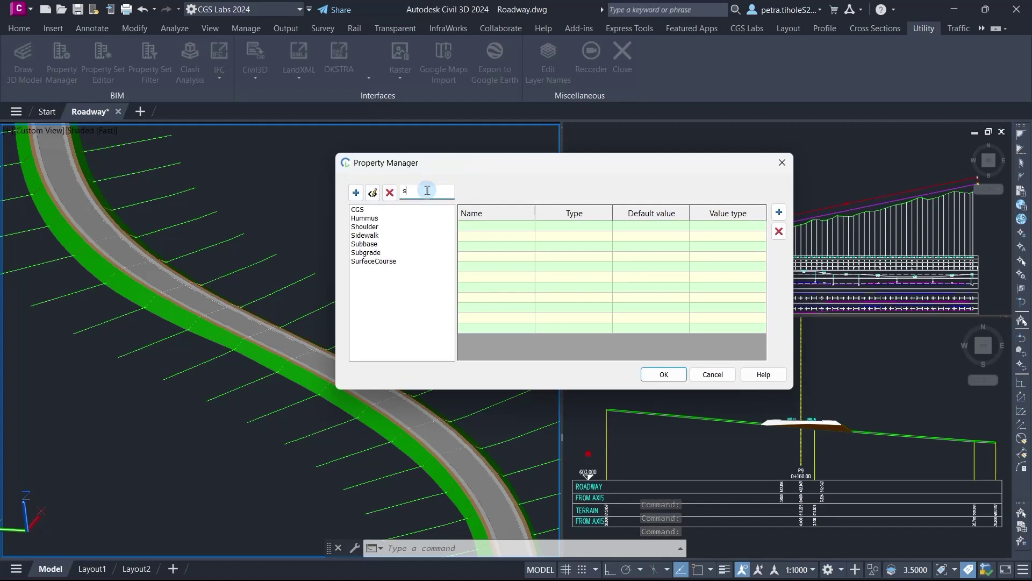
text(ur)
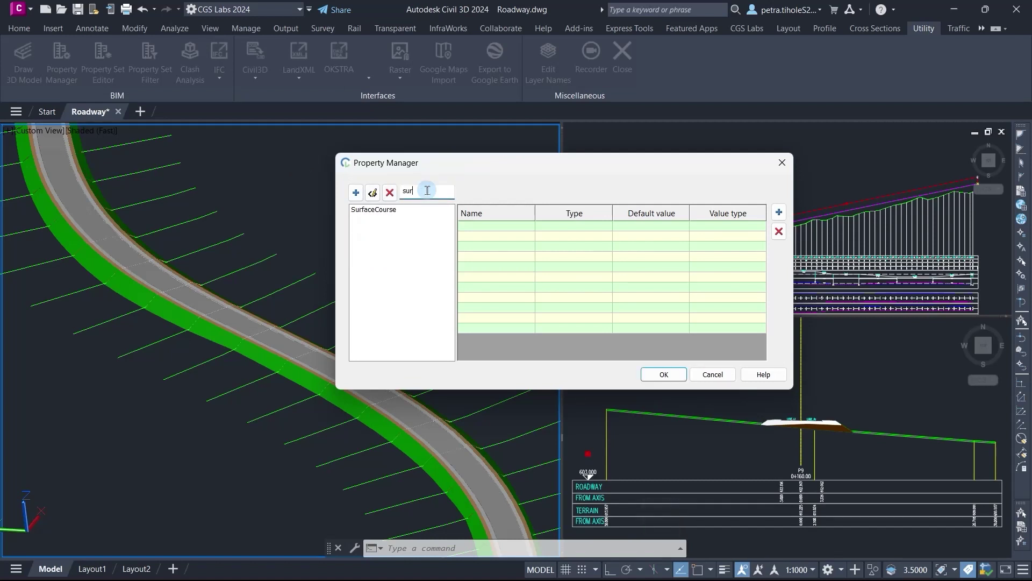
click(394, 208)
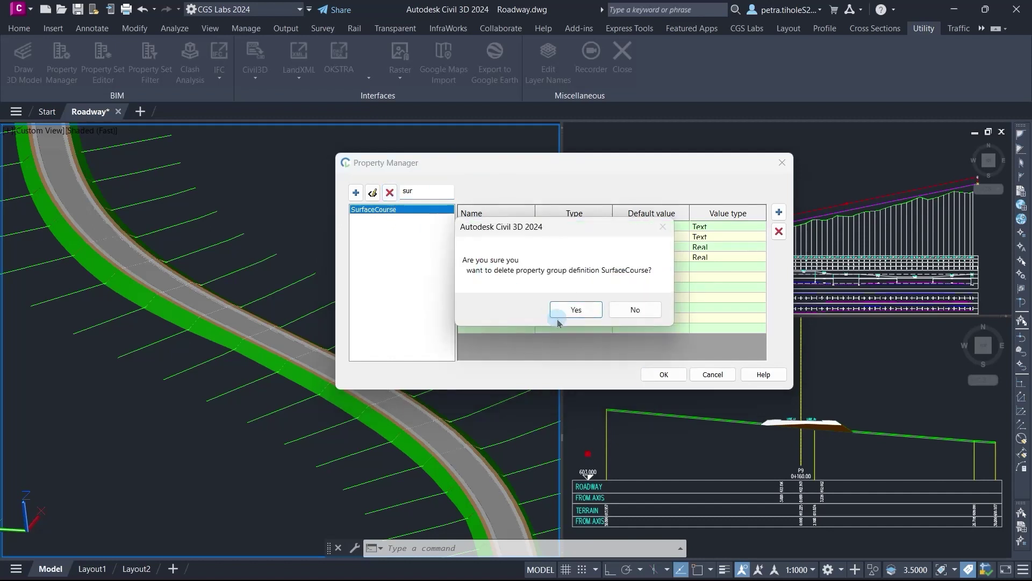
click(564, 309)
drag(436, 192, 400, 194)
key(BackSpace)
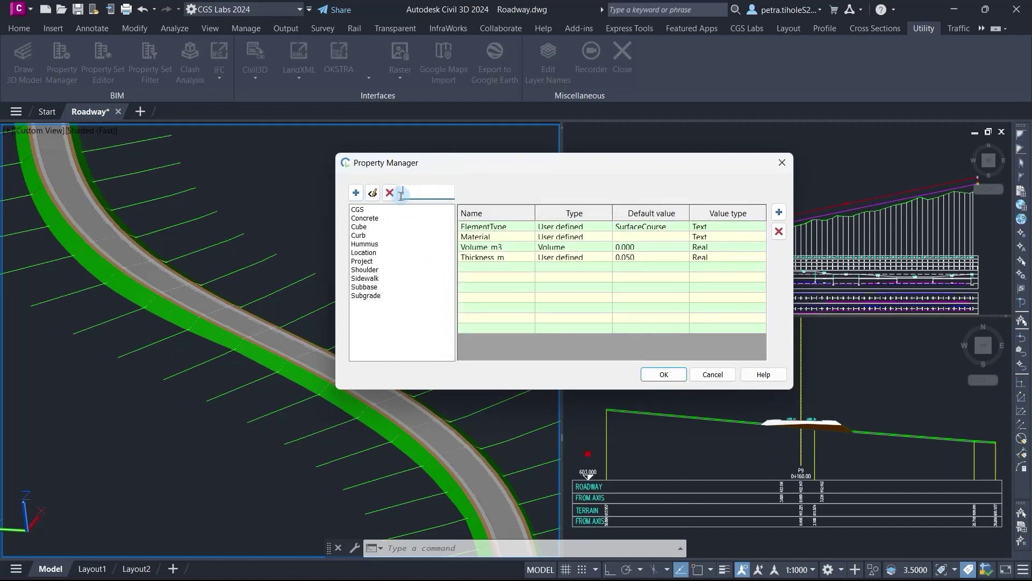
click(356, 193)
text(SurfaceCourse)
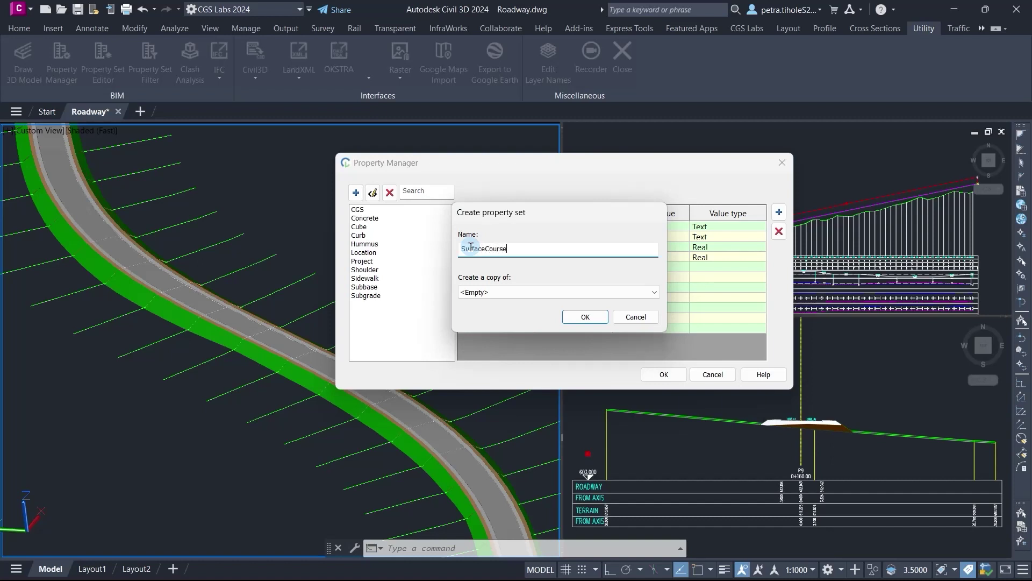
Step: Create property set SurfaceCourse with a user-defined Text property ElementType defaulting to SurfaceCourse
click(585, 317)
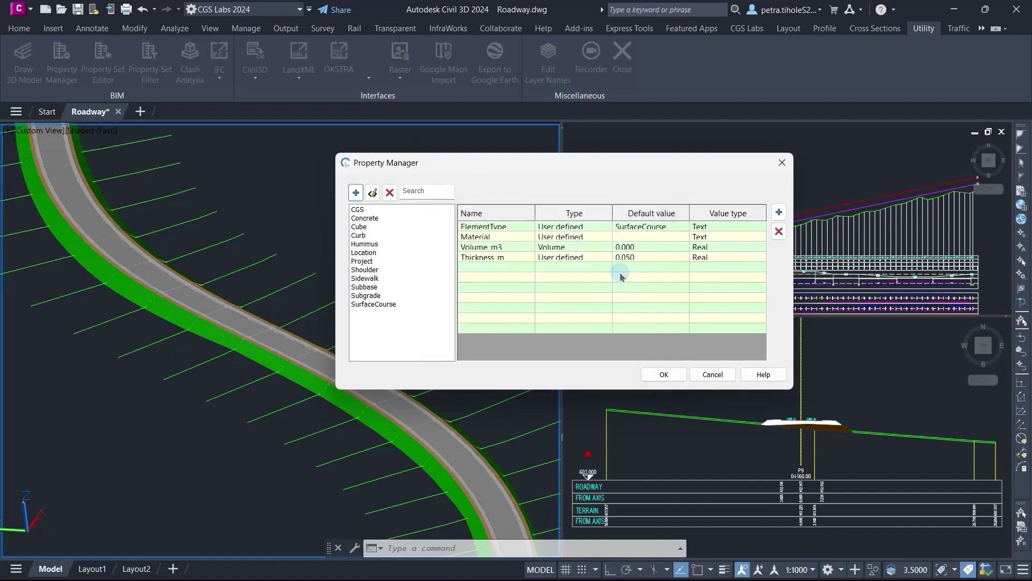
click(408, 305)
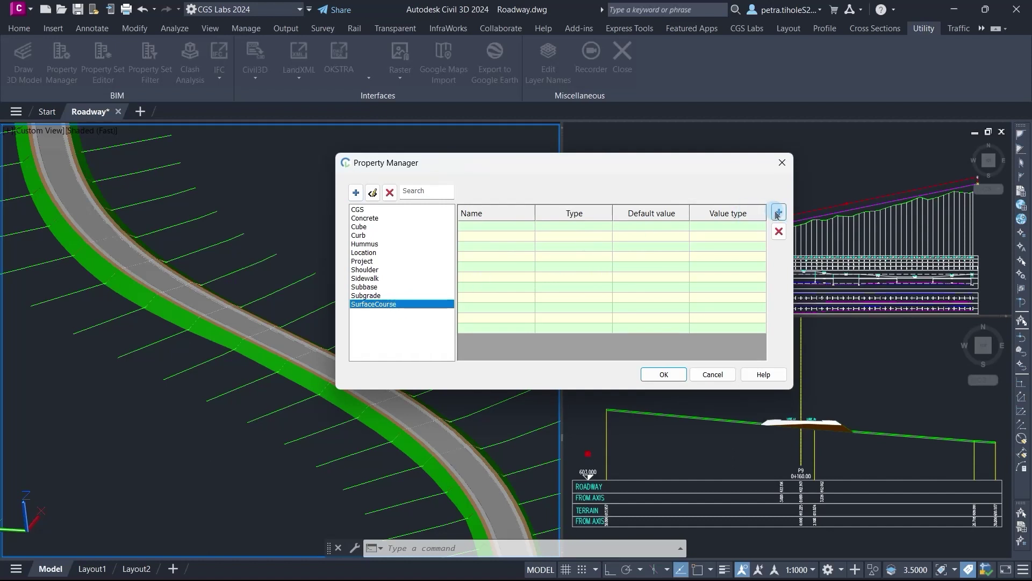
click(777, 212)
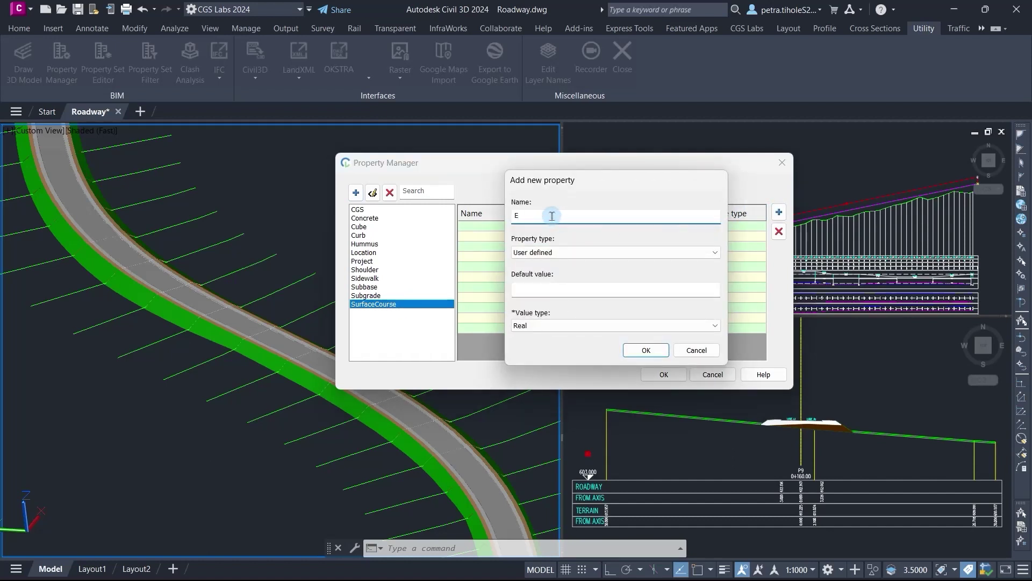
text(lementType)
click(604, 253)
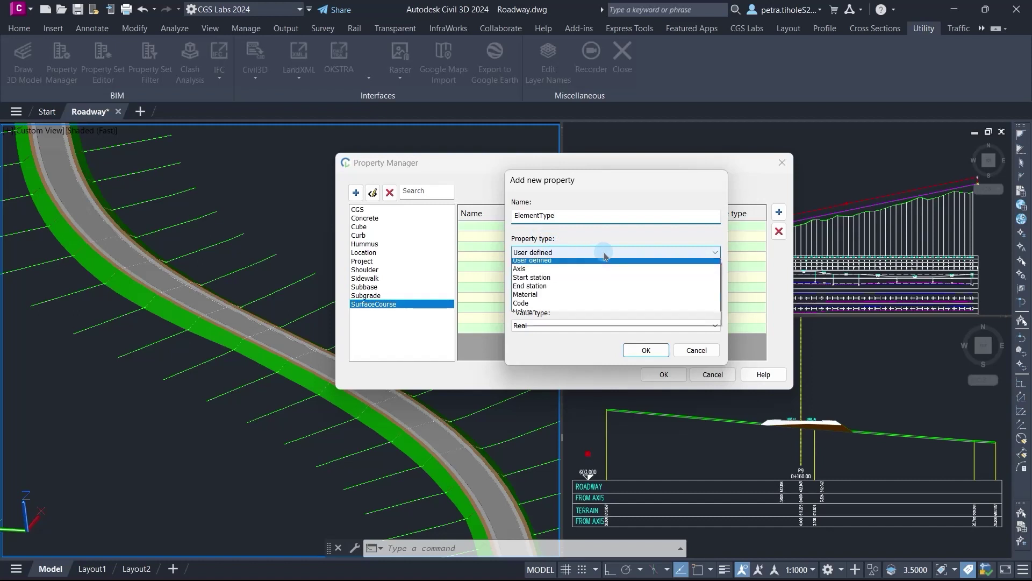
click(604, 260)
click(587, 295)
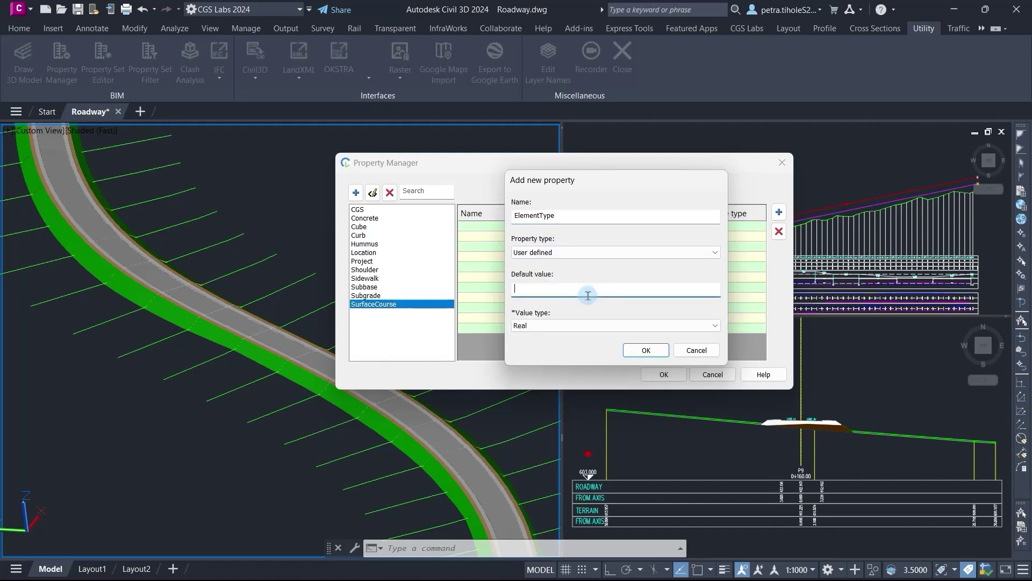
text(SurfaceCou)
text(rse)
click(655, 327)
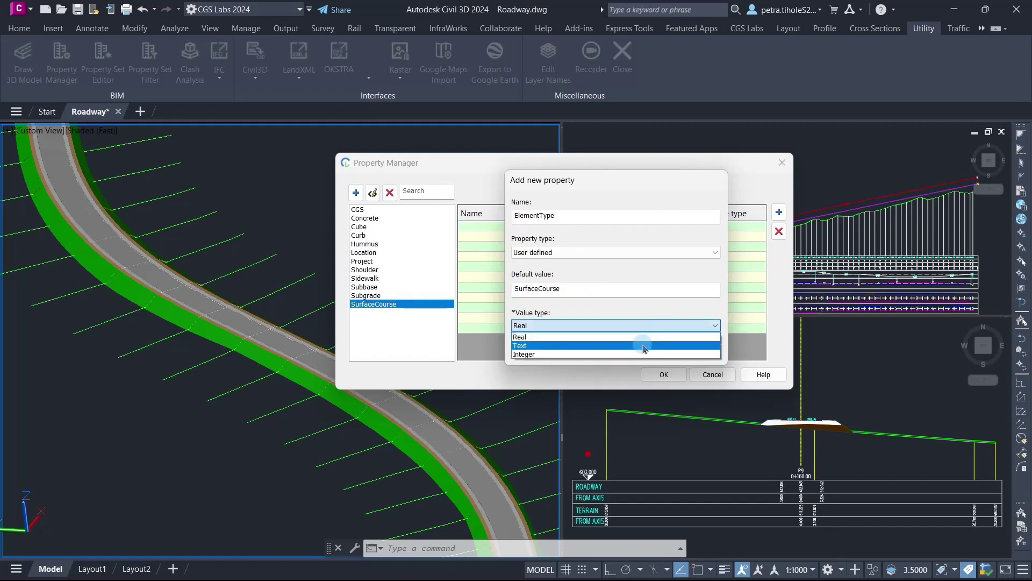
click(644, 345)
click(643, 348)
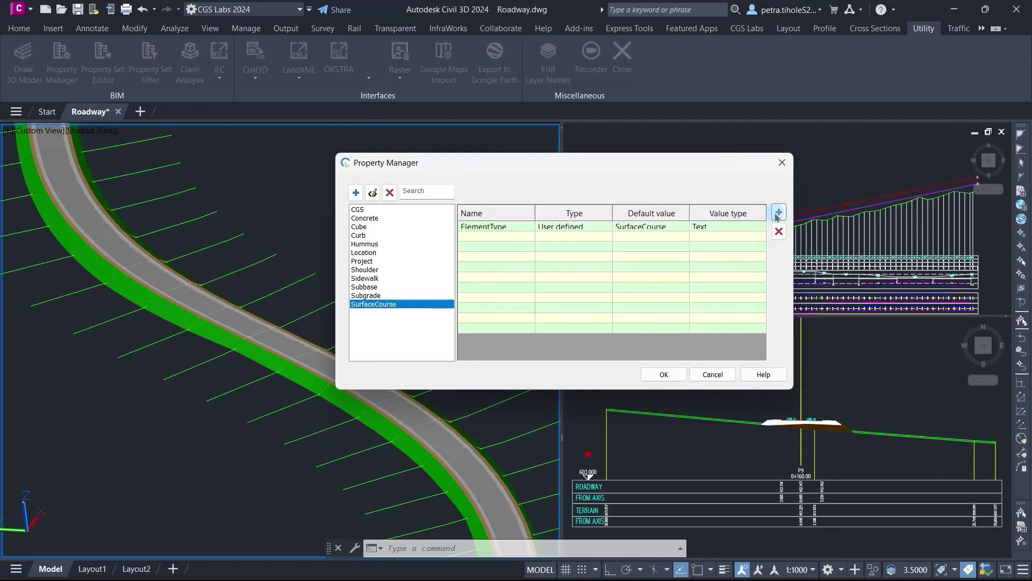
click(778, 213)
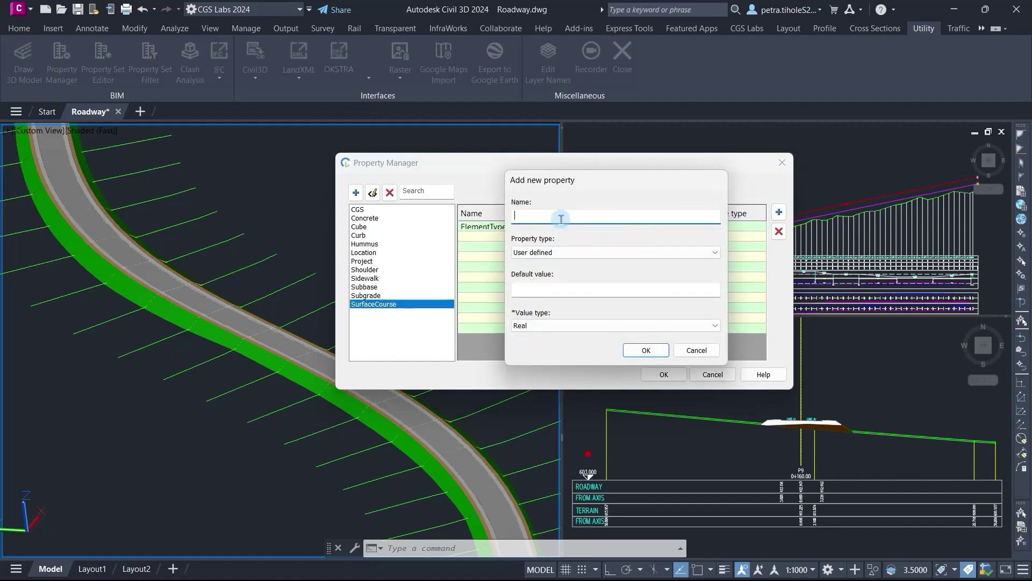
text(Material)
Step: Add a Material property with Text value type to SurfaceCourse
click(586, 326)
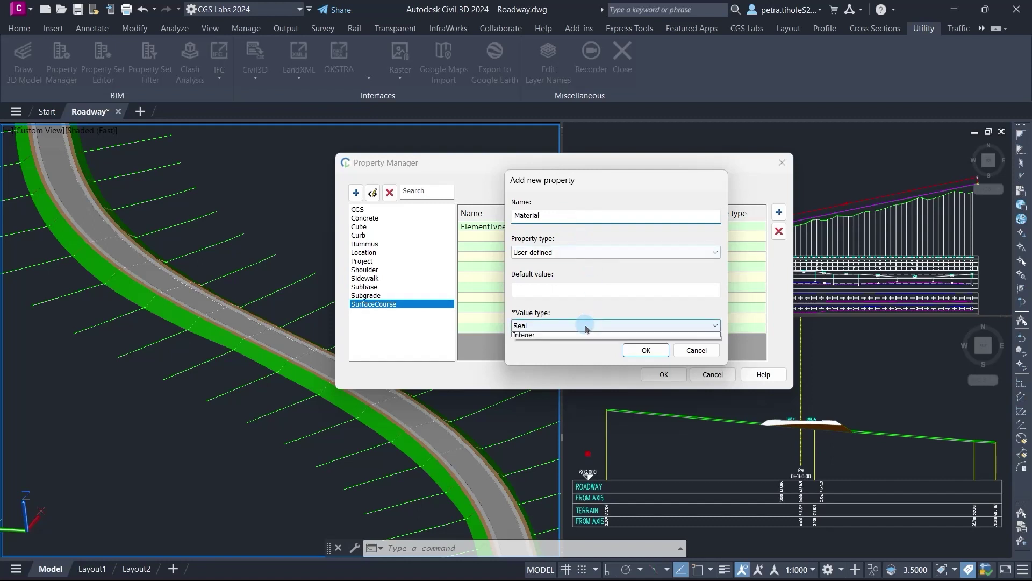
click(589, 348)
click(642, 350)
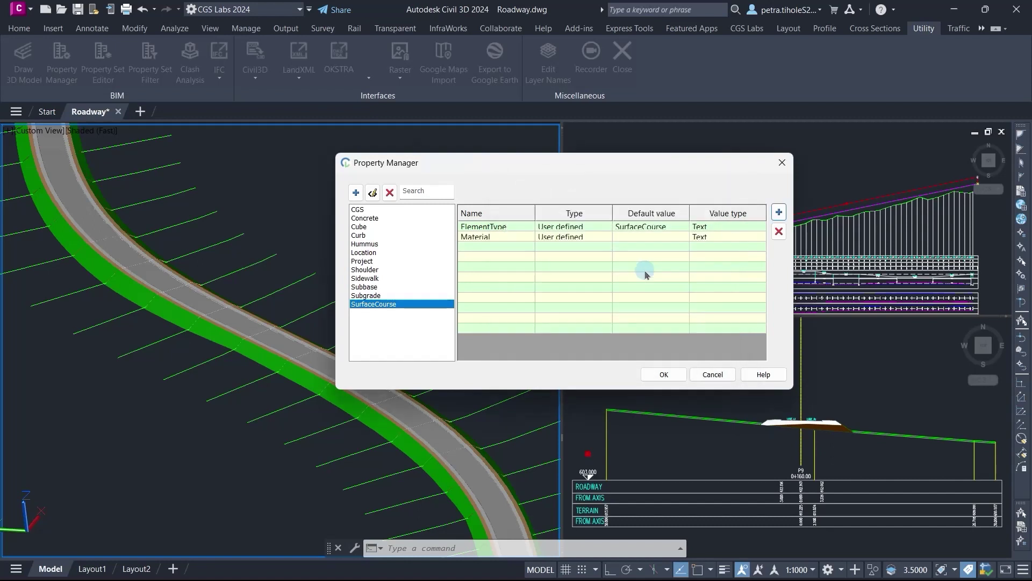
click(717, 240)
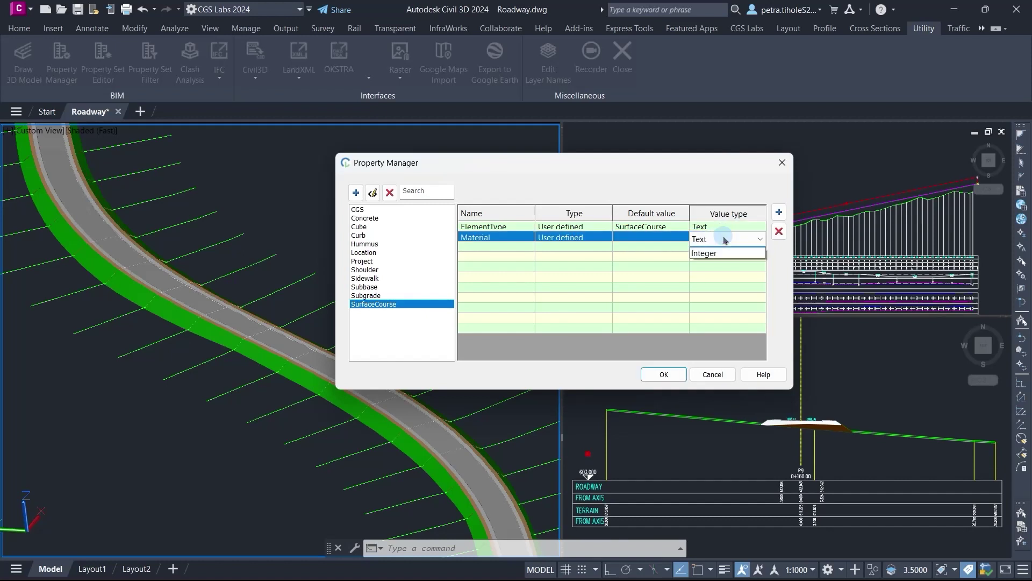
click(725, 240)
Step: Set Material's default value to AC11surf and add a third property named Volume_m3
click(657, 238)
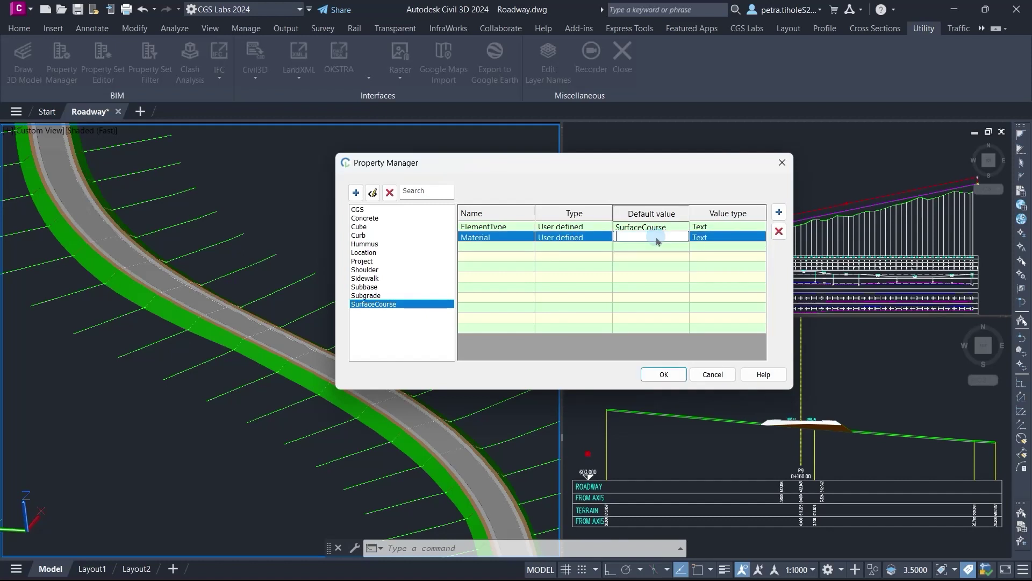
text(AC11surf)
click(688, 249)
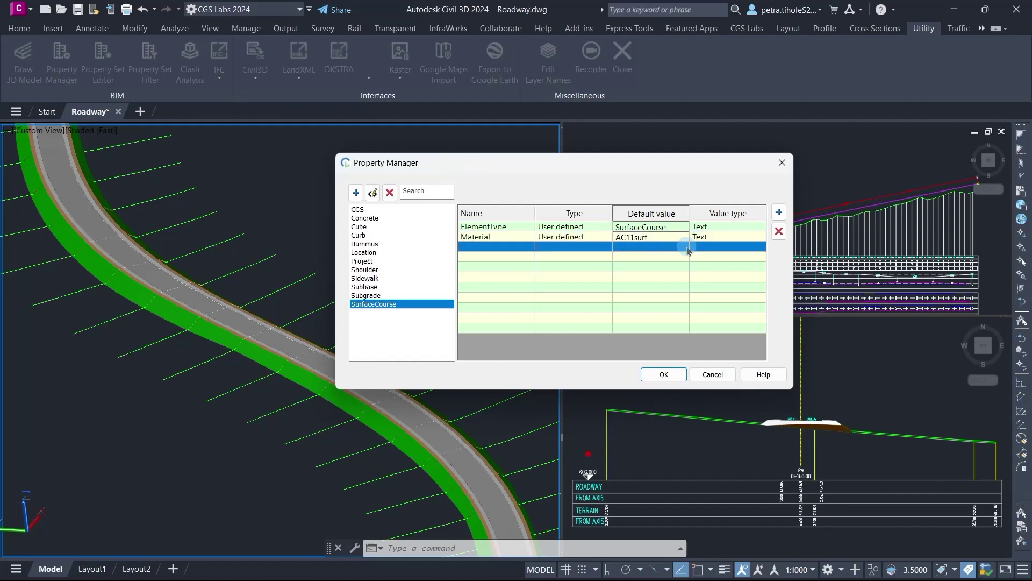
click(779, 212)
text(Volume_m3)
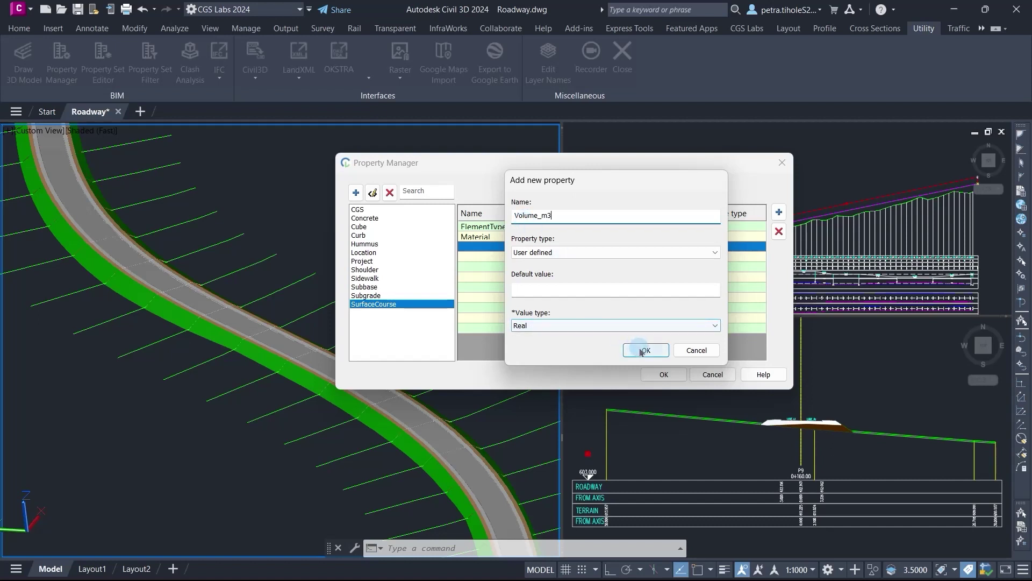
click(710, 252)
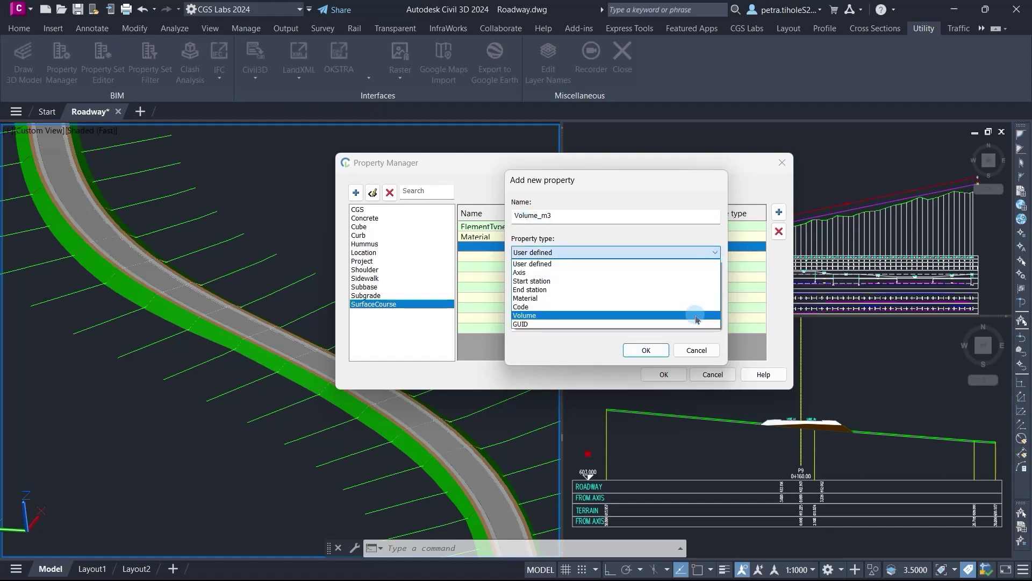
Step: Make Volume_m3 a Volume-type property, add Thickness_m defaulting to 0.050, and save the property sets
click(695, 317)
click(646, 350)
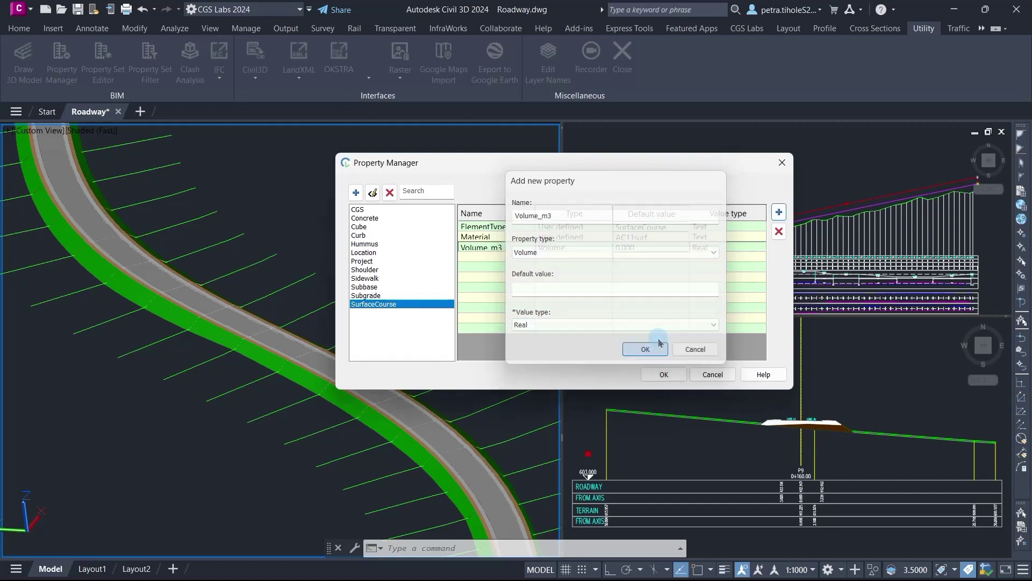
click(778, 213)
text(Thickness_m)
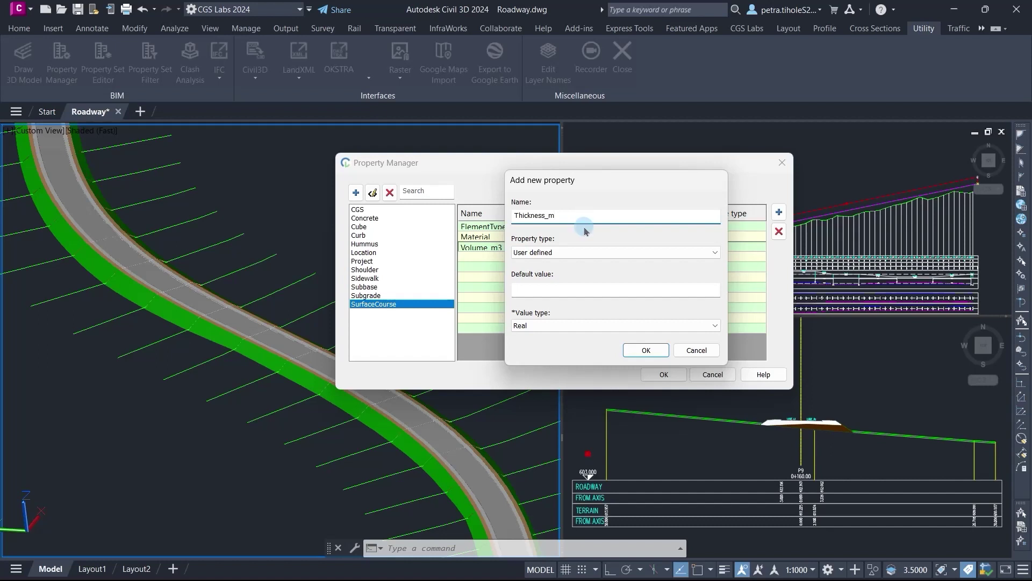
click(584, 287)
text(.05)
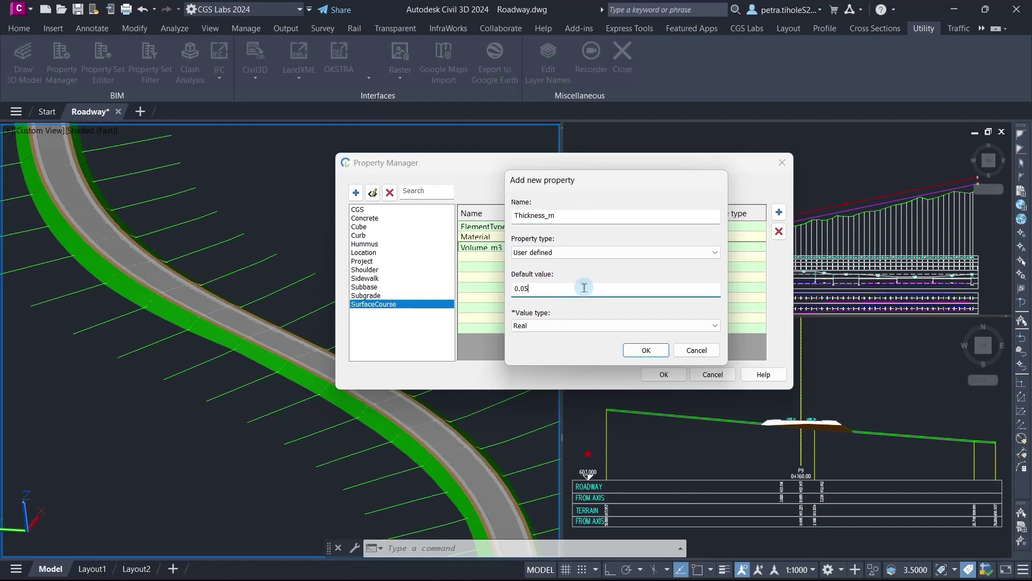
click(640, 352)
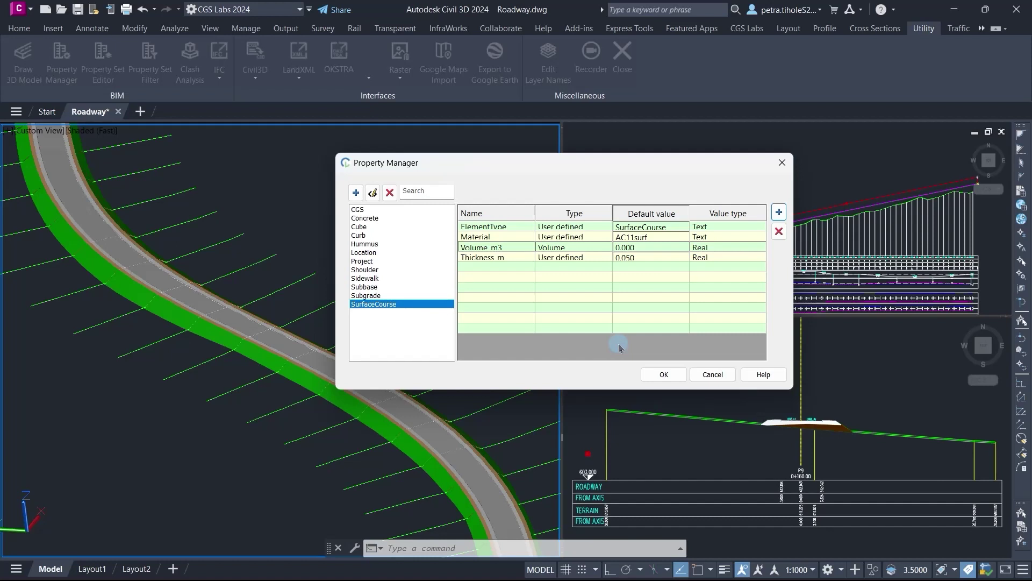
click(664, 374)
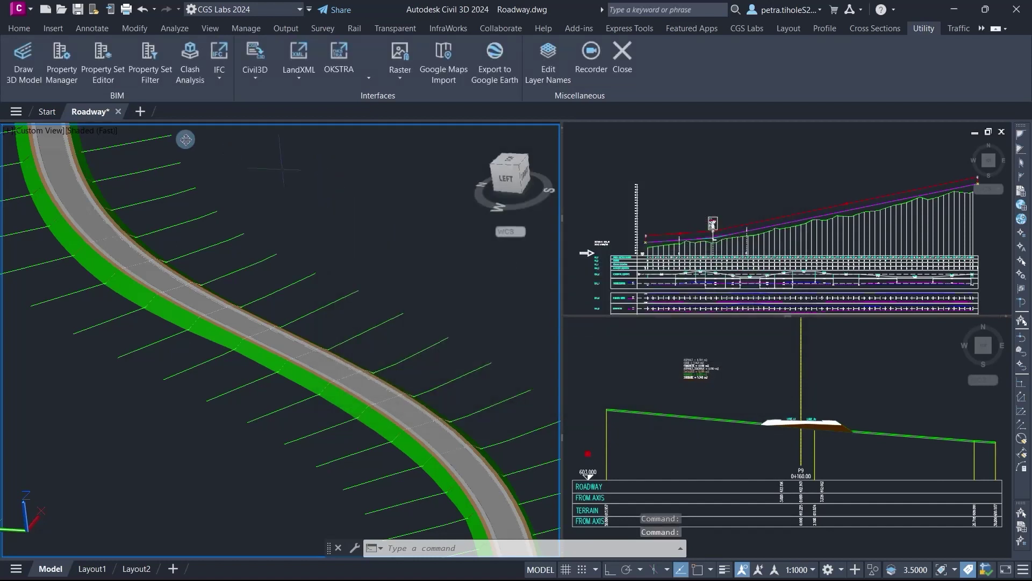
Step: In Draw 3D model settings, sort quantities by name and give ASPHALT the SurfaceCourse property set
click(23, 59)
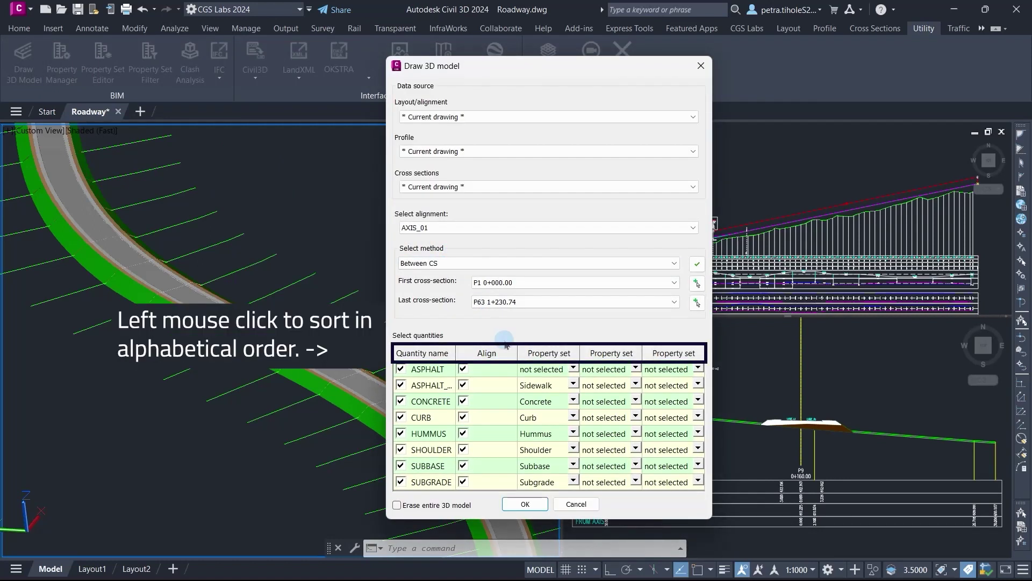
click(542, 354)
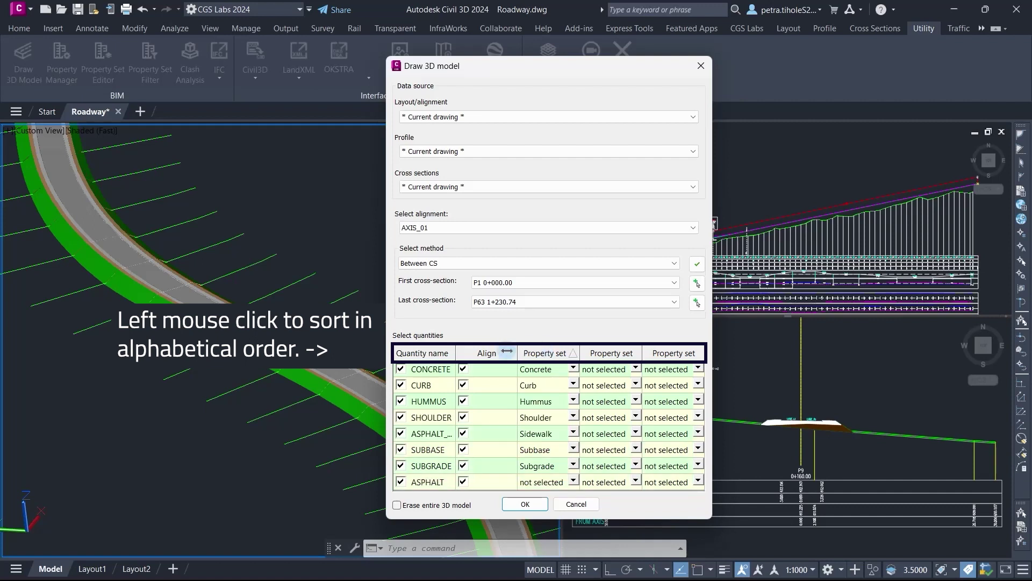
click(434, 354)
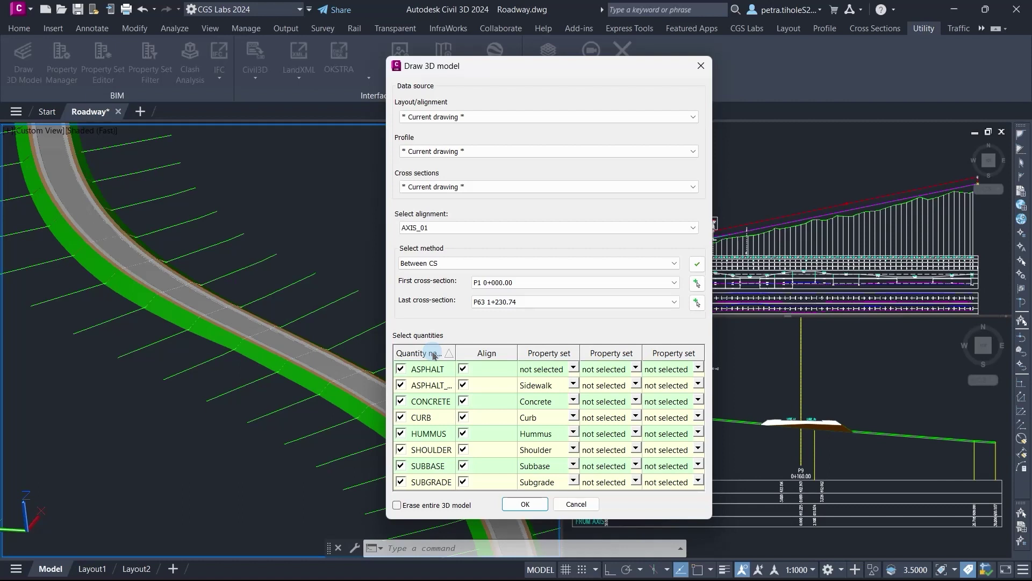
click(574, 368)
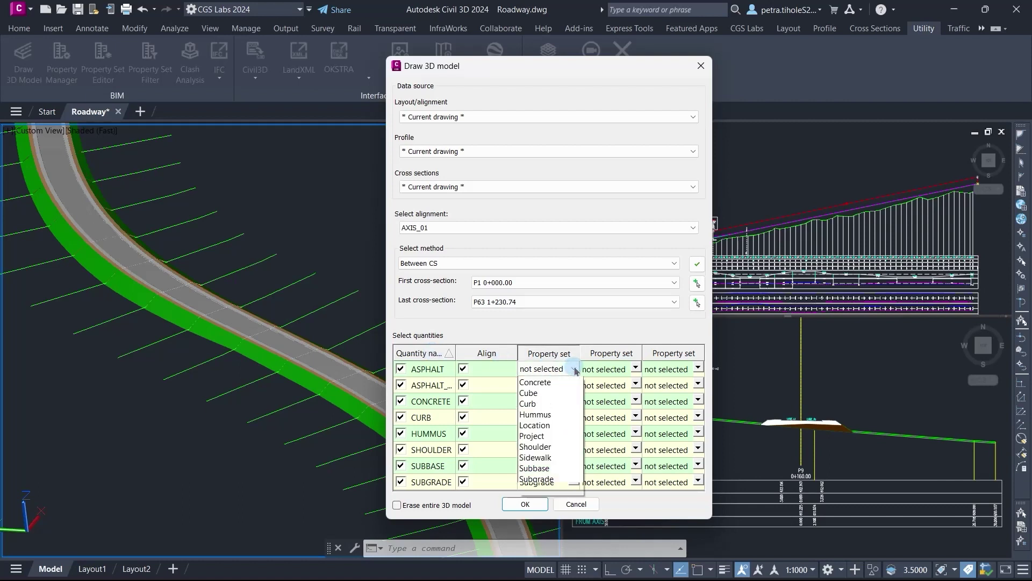
click(563, 511)
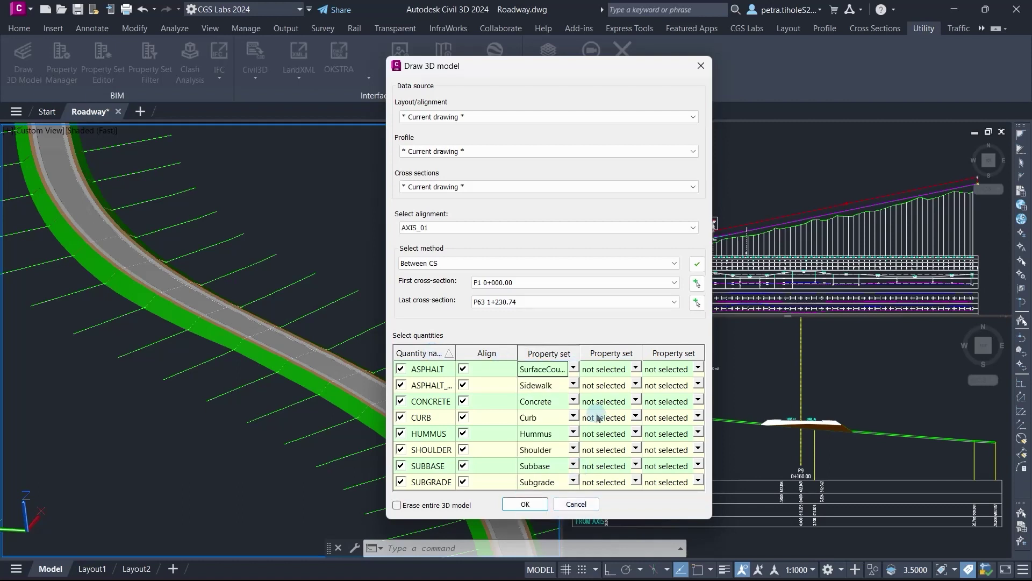
Step: Assign Project as the second property set for ASPHALT and all other quantities
click(634, 370)
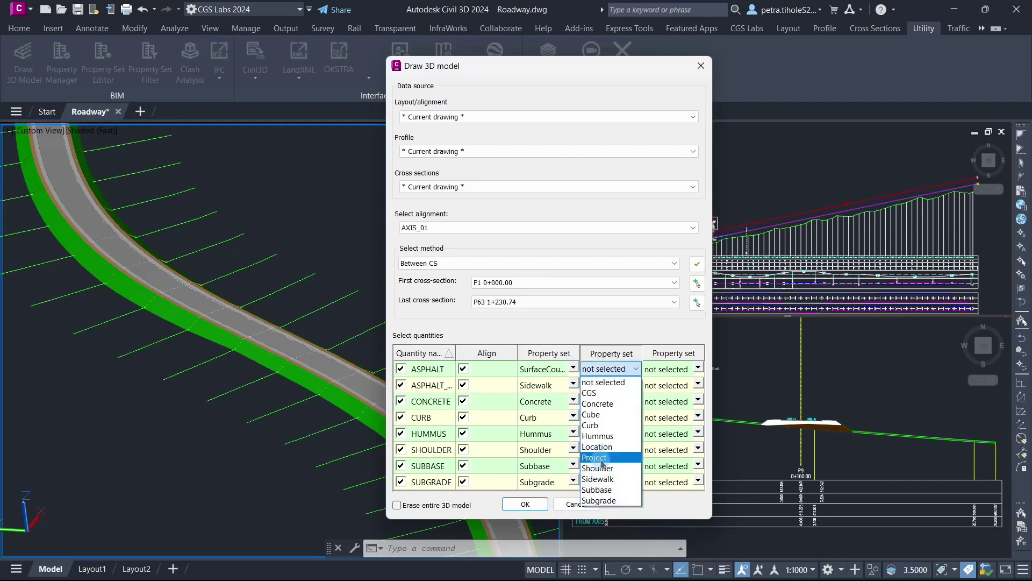
click(596, 457)
click(611, 391)
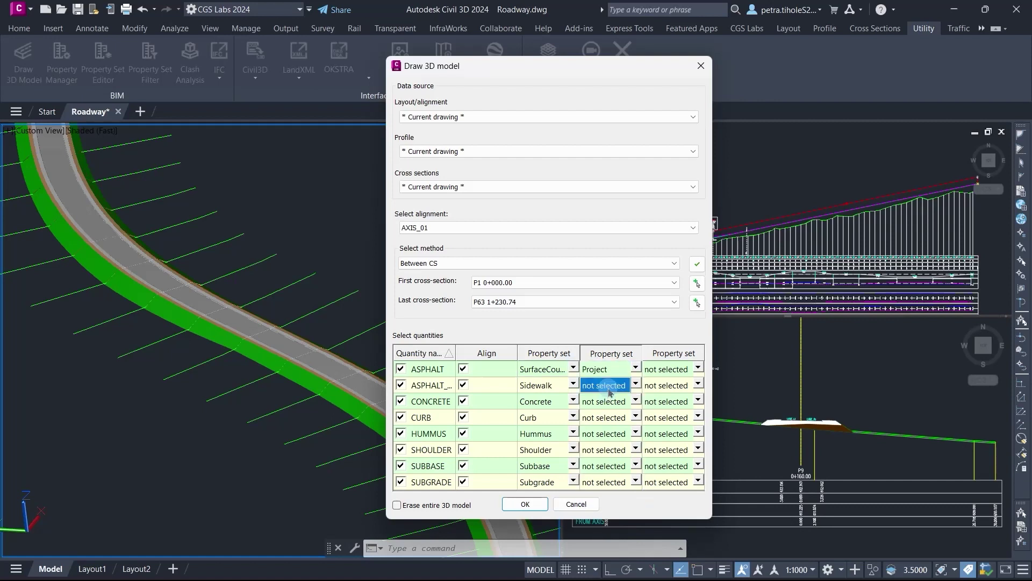
shift+click(619, 484)
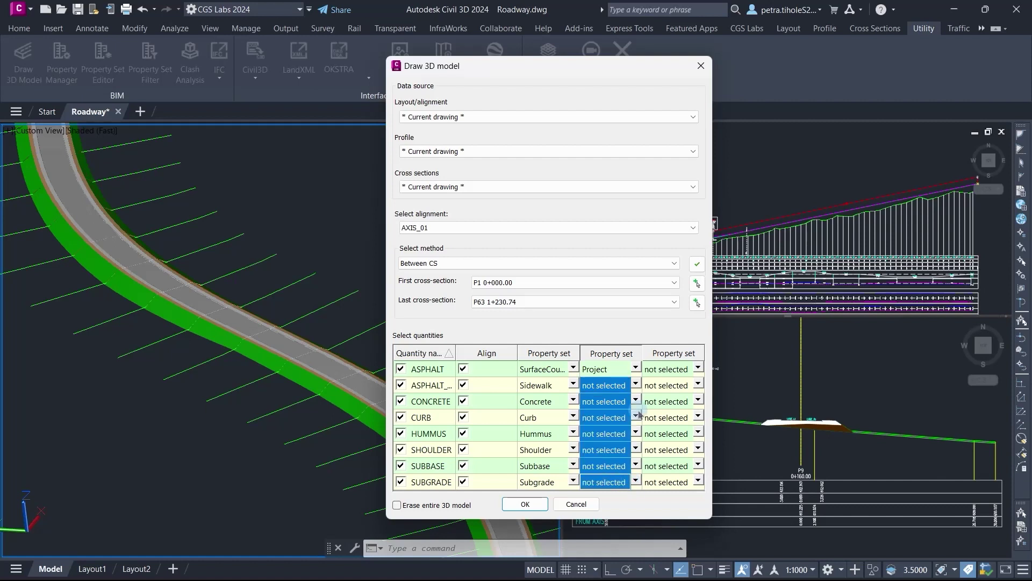
click(635, 385)
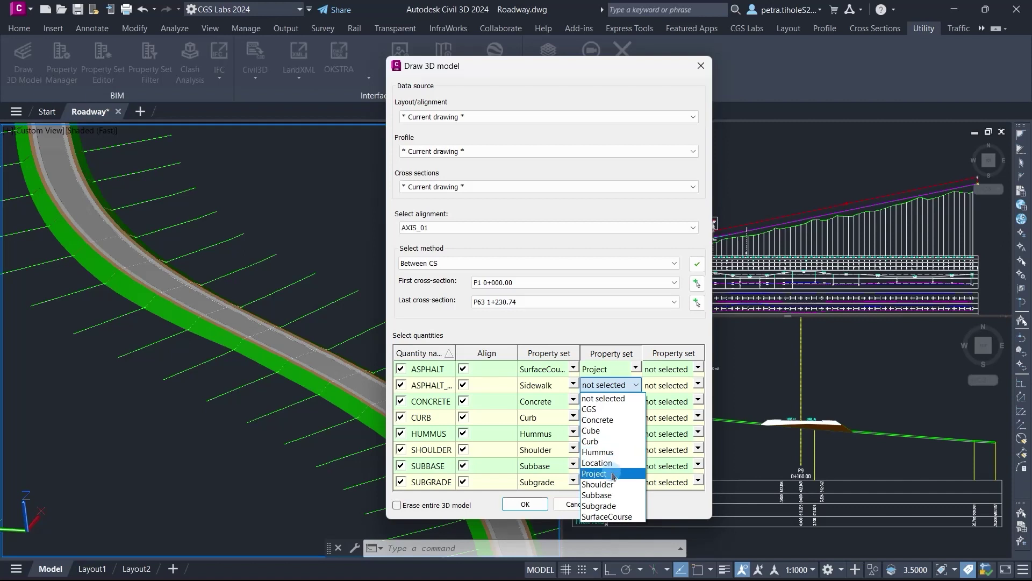
click(611, 473)
right_click(673, 358)
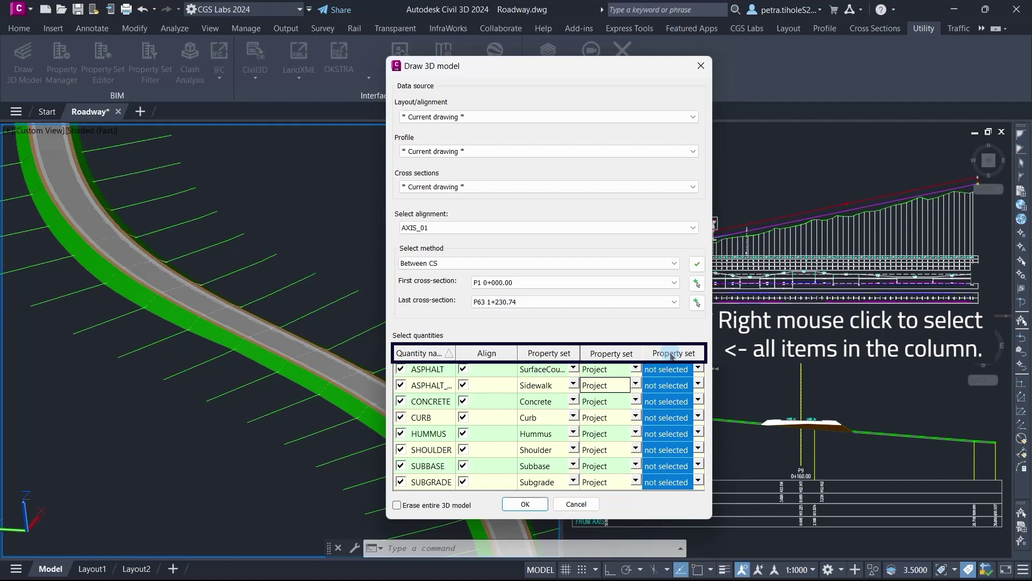
click(697, 369)
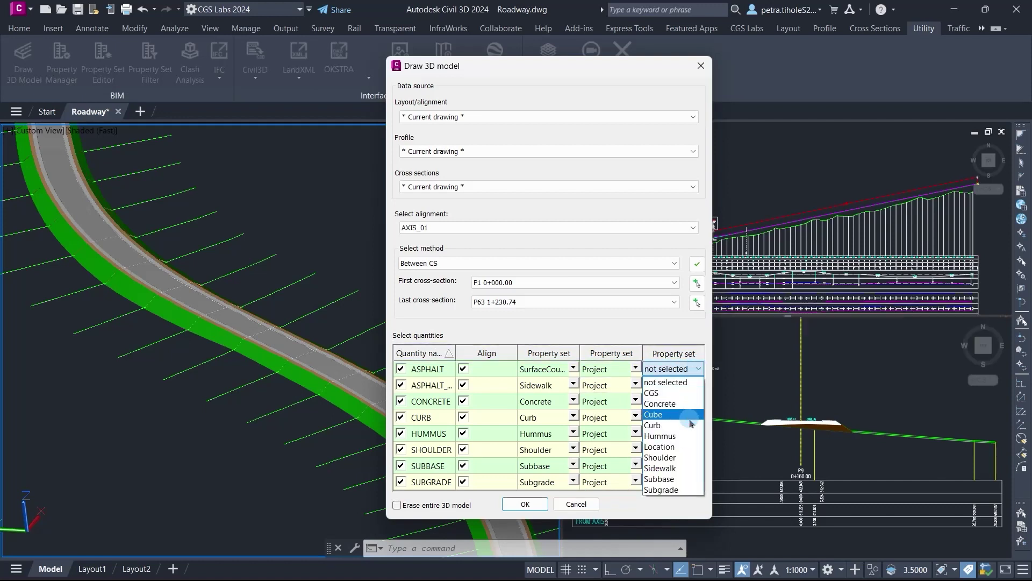
Step: Set Location as every quantity's third property set and redraw the 3D model, erasing the old one
click(678, 446)
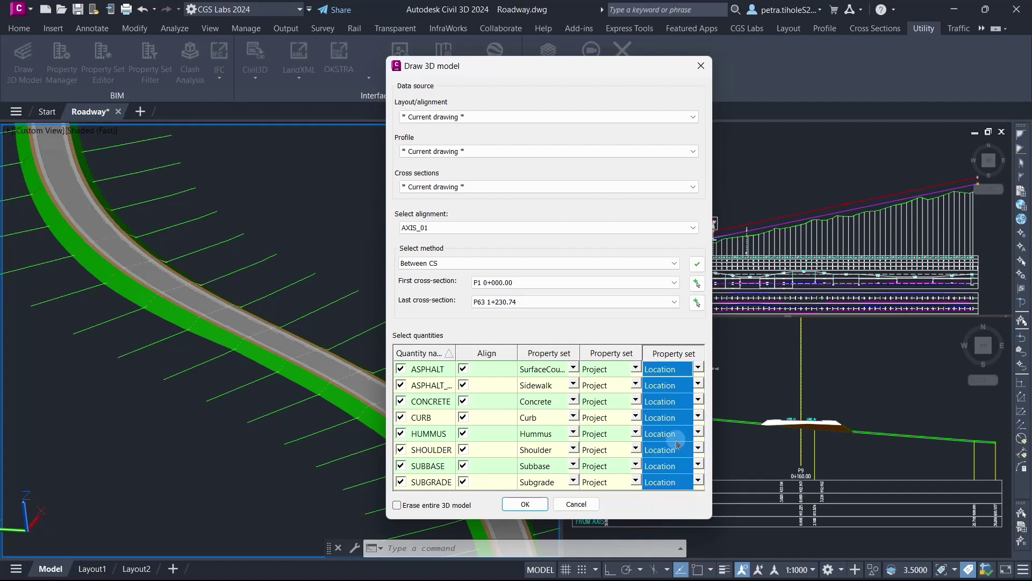
click(660, 487)
click(397, 505)
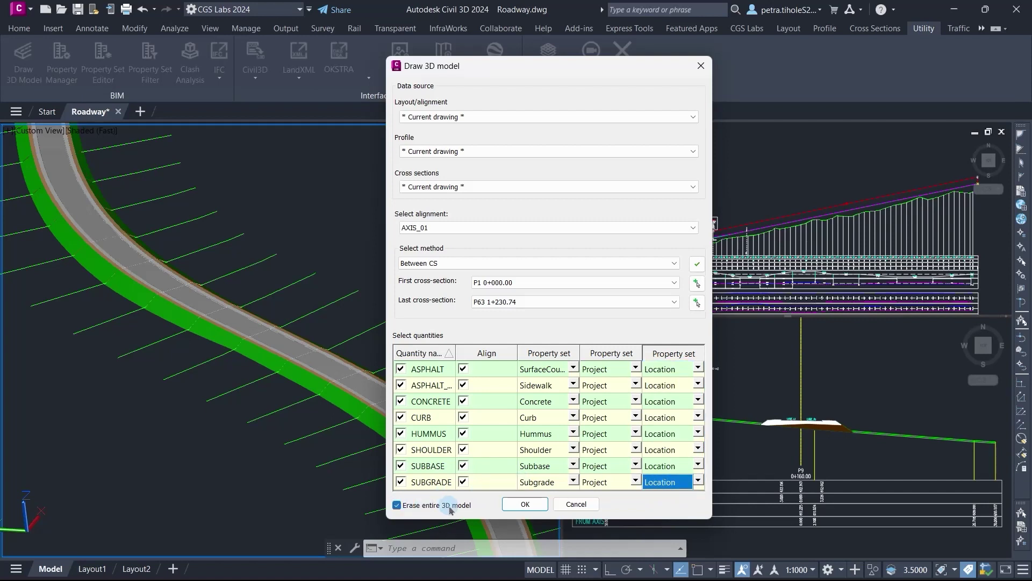
key(Return)
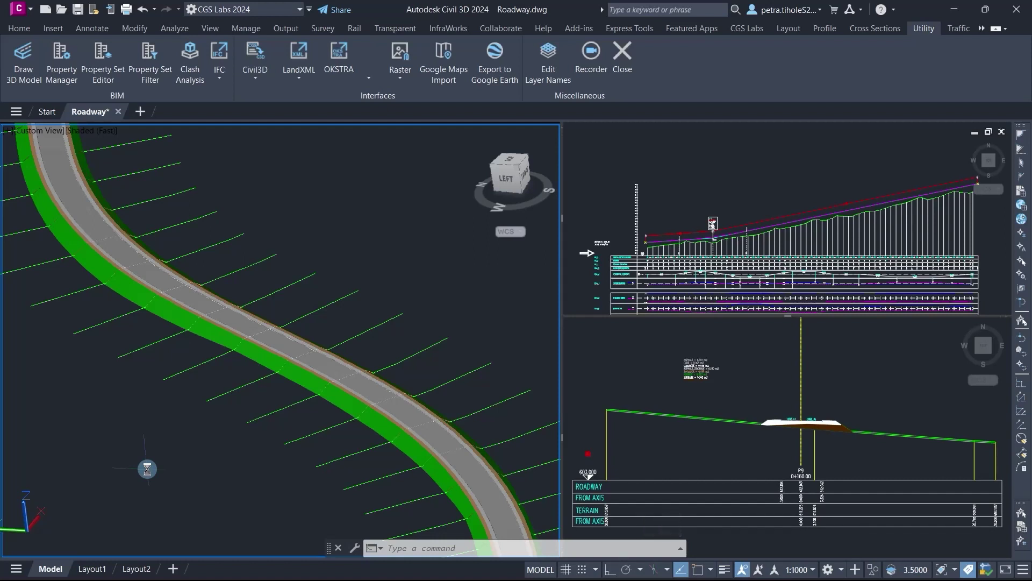
click(116, 76)
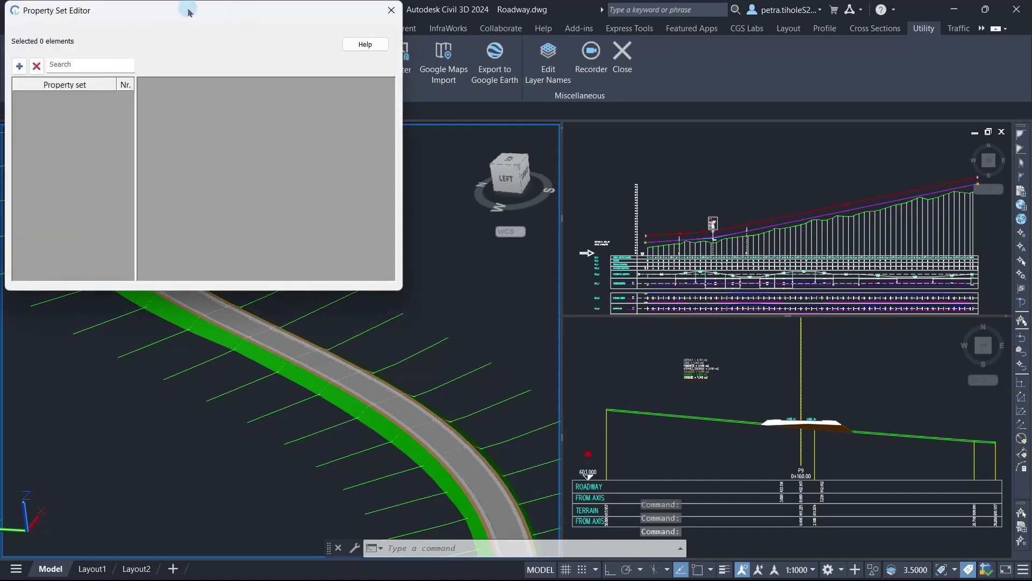
Step: Pick an asphalt solid and review its Location, Project and SurfaceCourse values (Volume_m3 6.17283, Material AC11surf)
drag(189, 11, 527, 120)
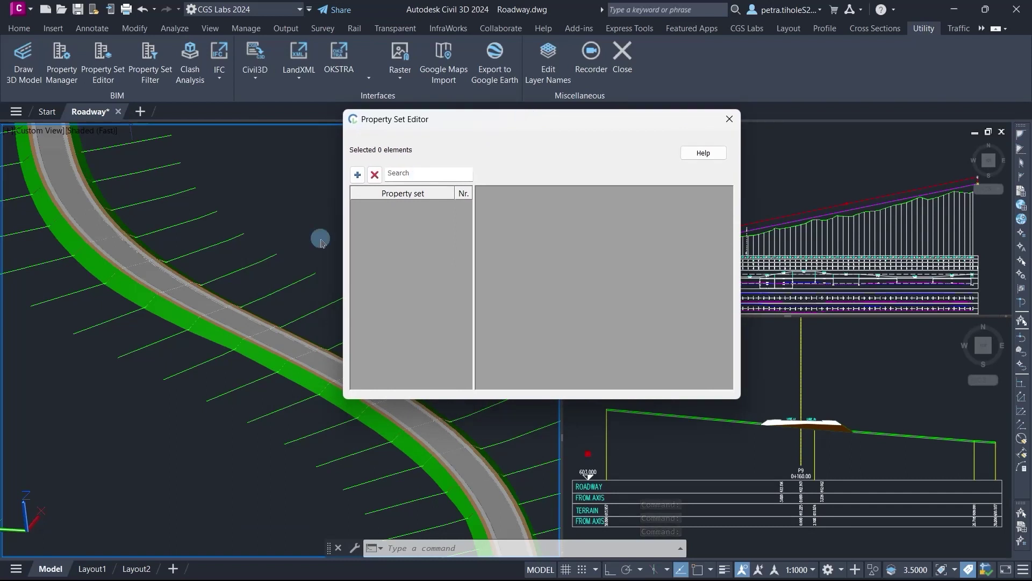
click(195, 301)
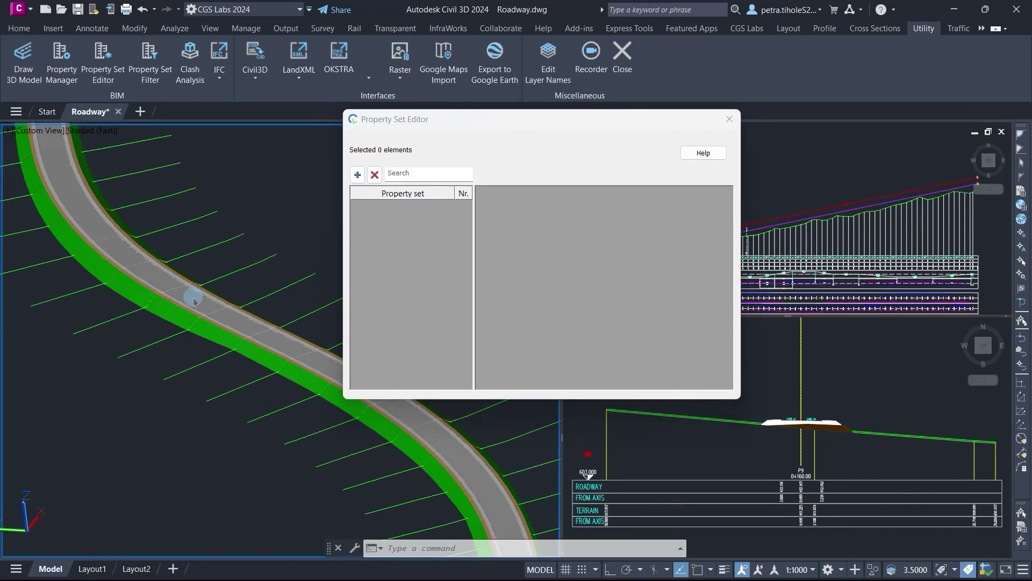
click(195, 301)
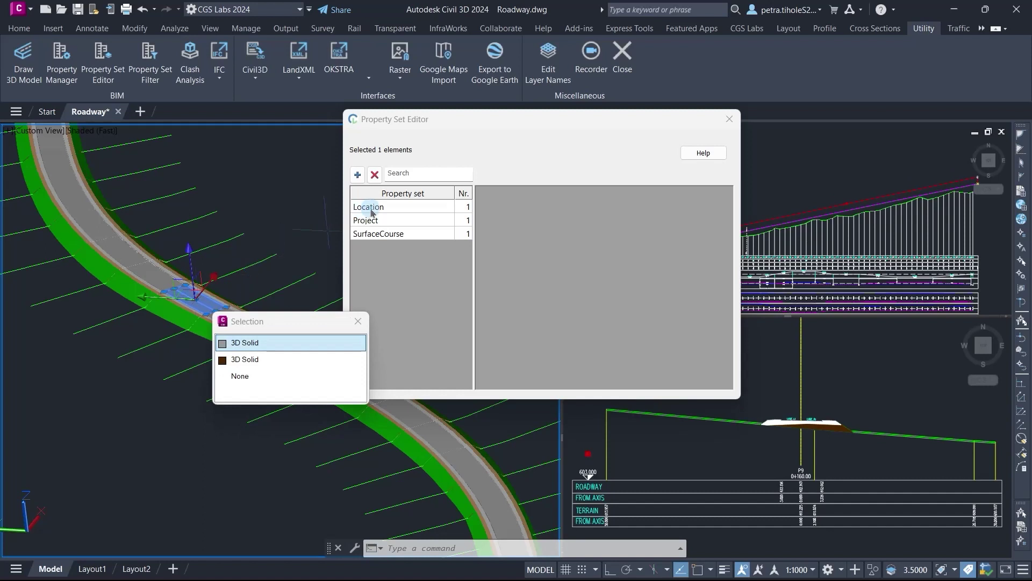
click(419, 209)
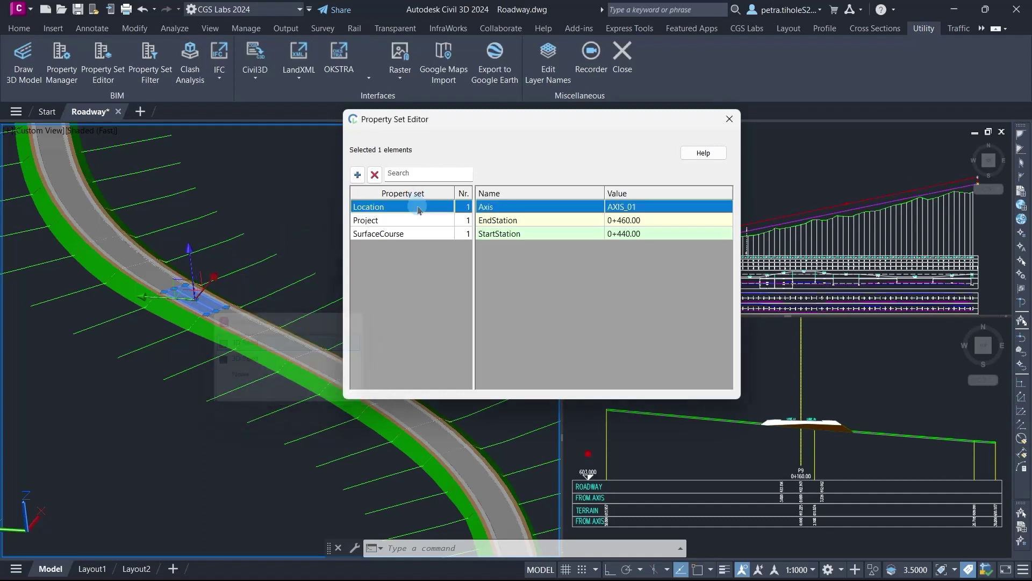
click(418, 220)
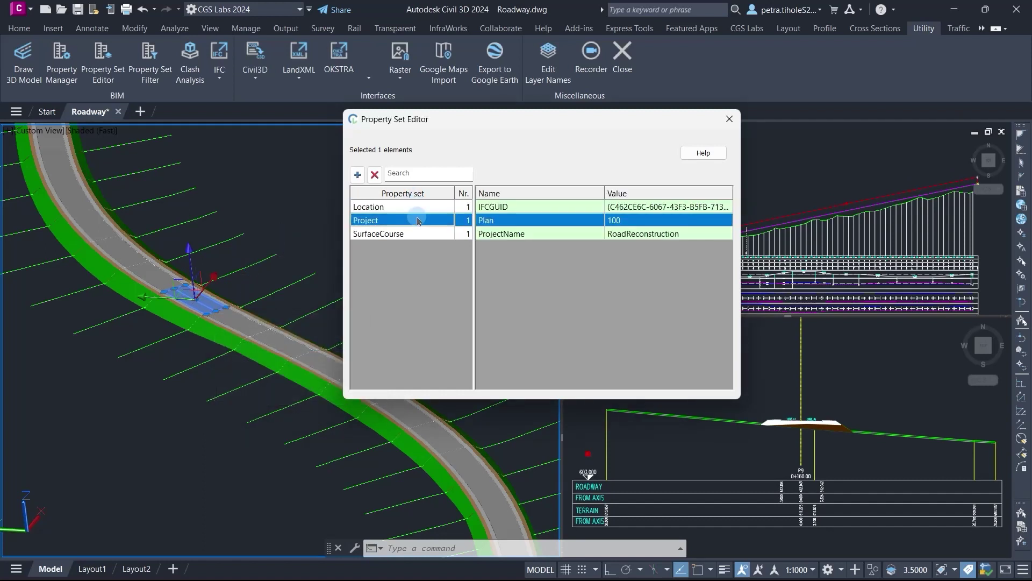
click(415, 235)
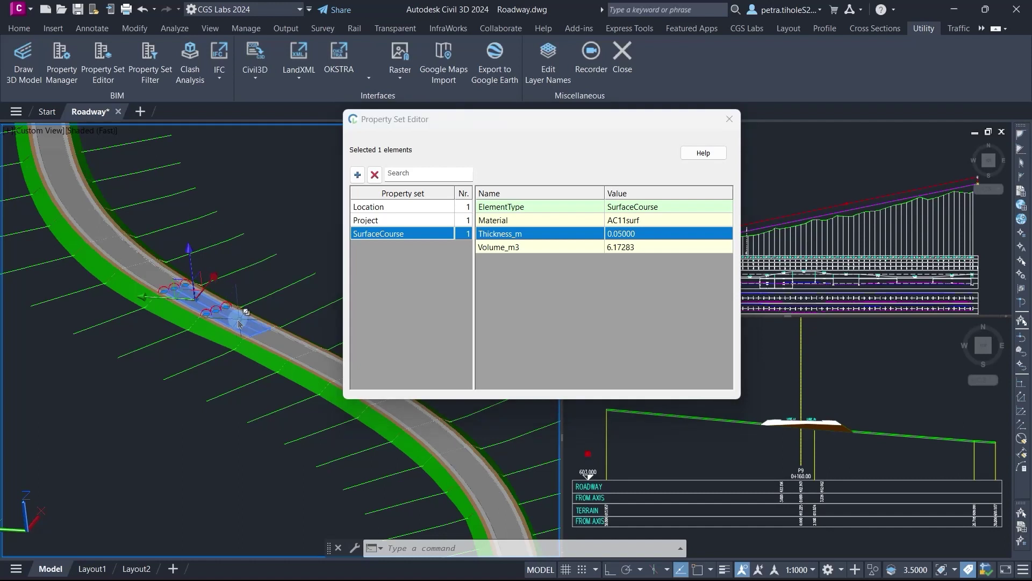
click(239, 321)
Step: Select all 62 similar asphalt solids and review their Location and Project values (Plan 100, RoadReconstruction)
right_click(239, 324)
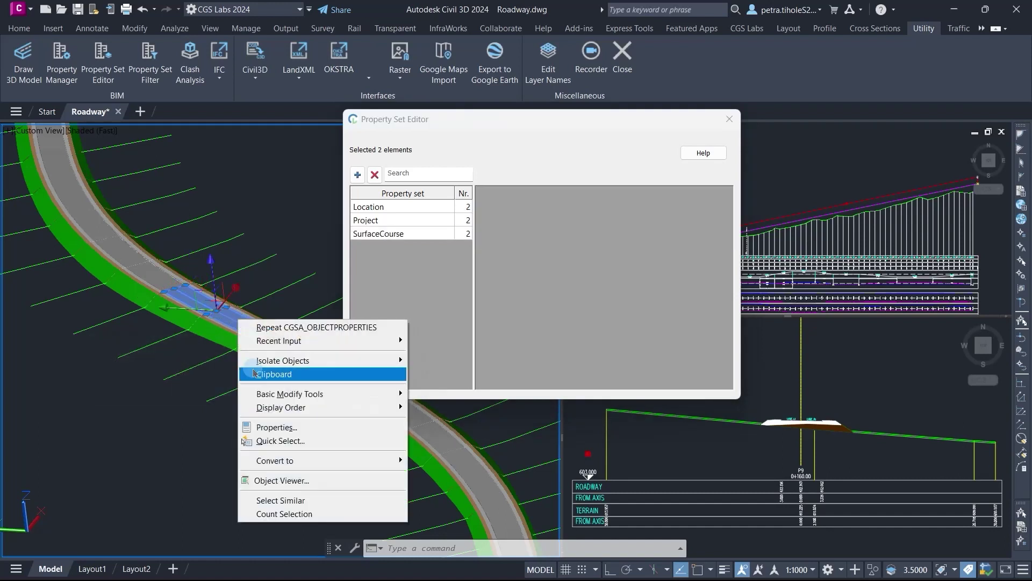
click(301, 502)
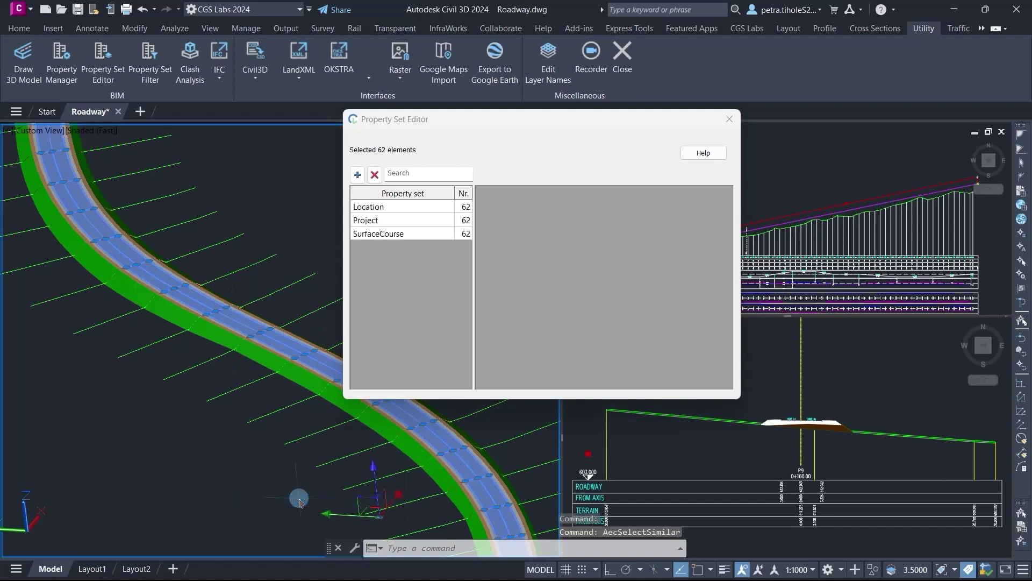
click(467, 211)
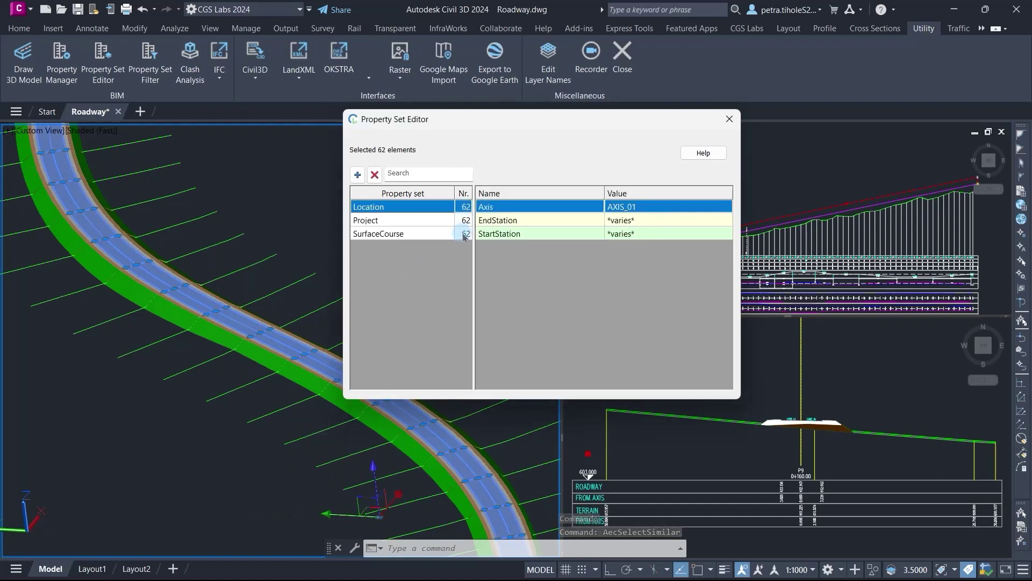
click(464, 221)
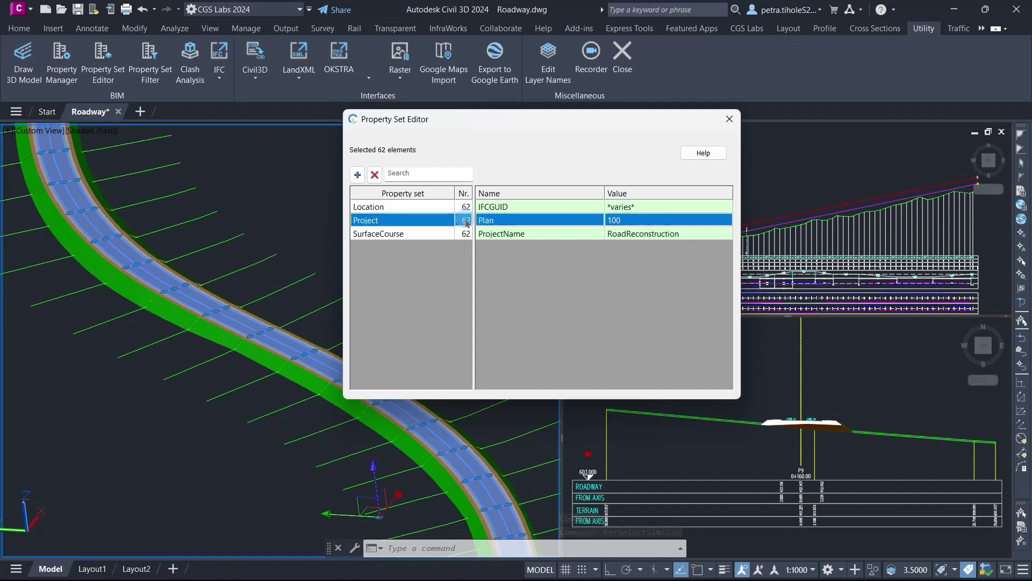
click(640, 235)
drag(688, 234, 599, 235)
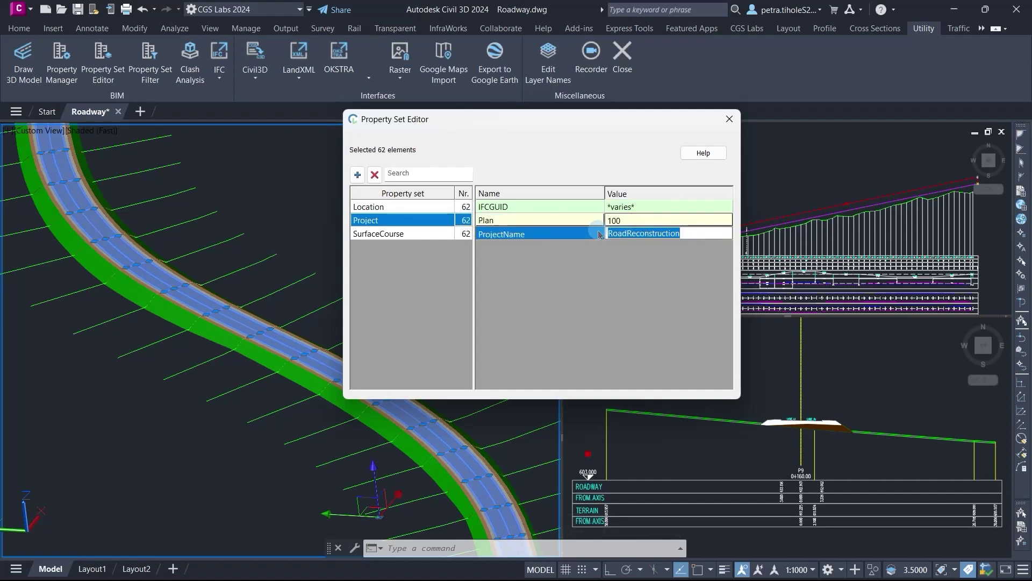
Step: Replace the ProjectName RoadReconstruction with UrbanInfraDesign for all 62 solids
text(Urban)
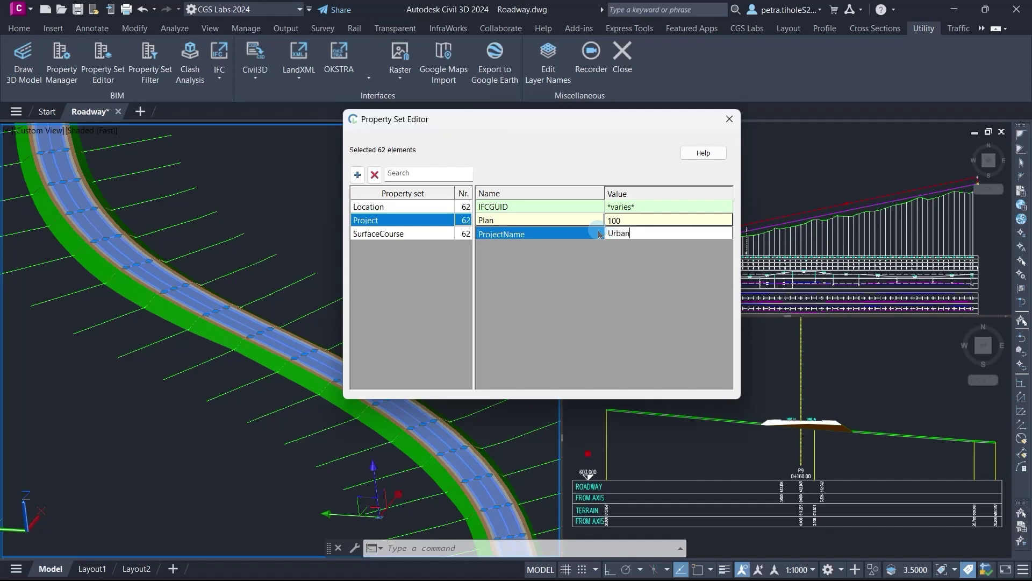
text(InfraDesign)
key(Return)
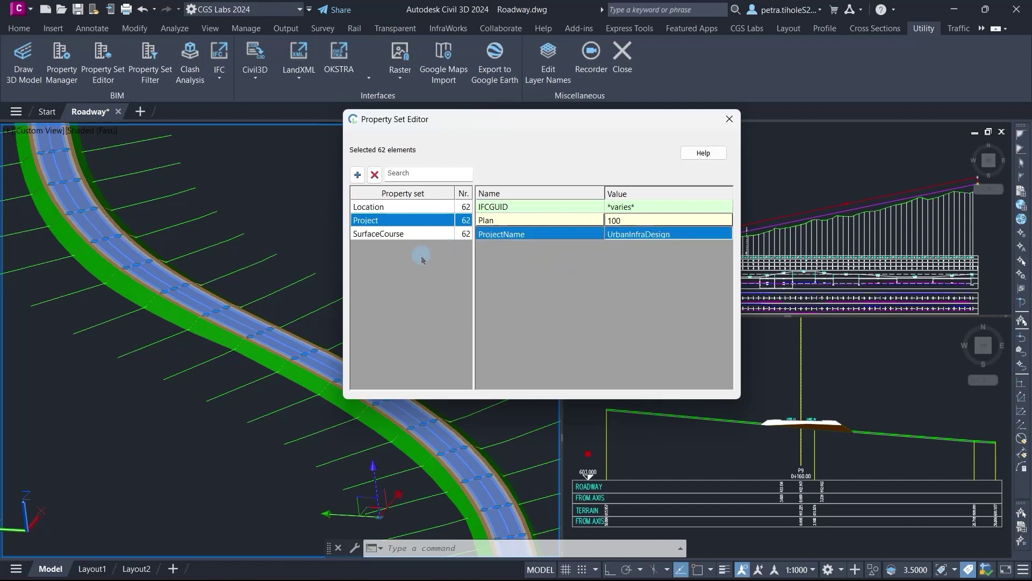
click(358, 175)
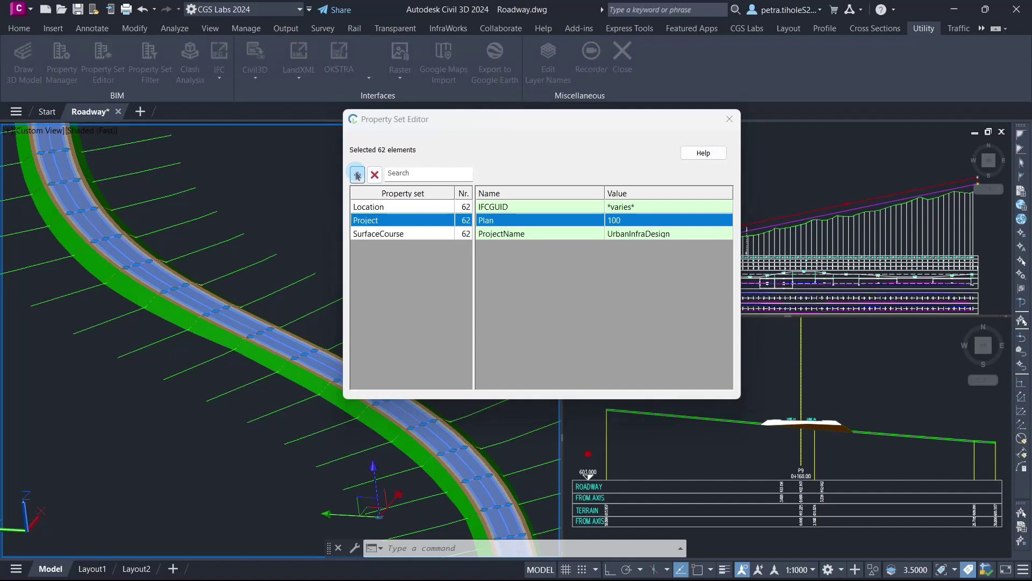
click(482, 193)
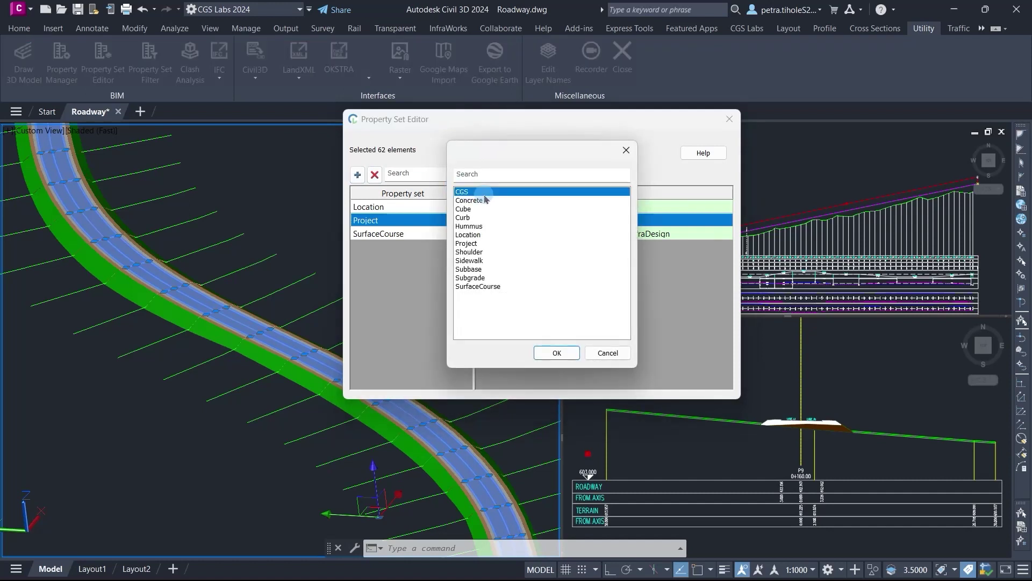
click(557, 353)
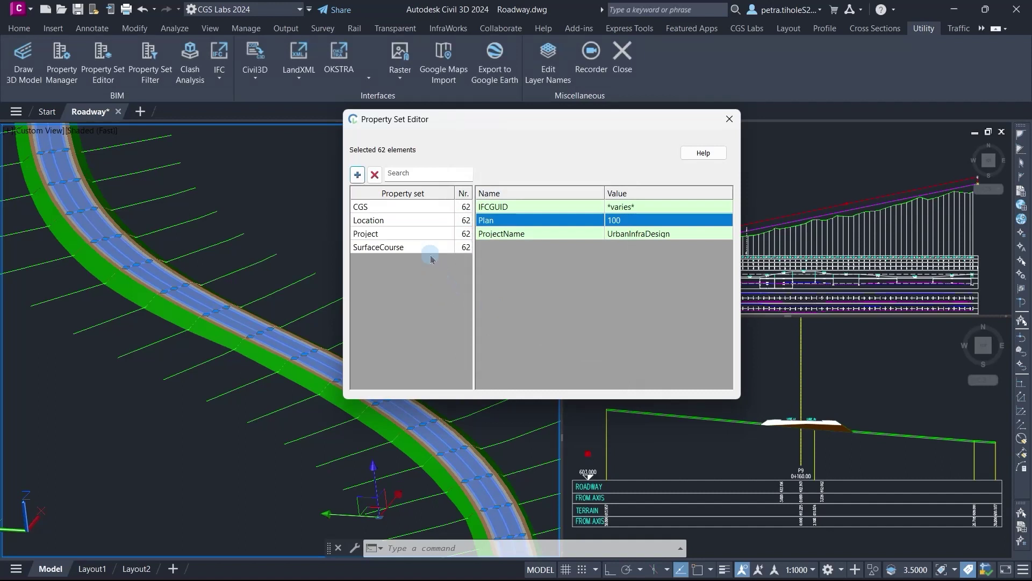
click(410, 206)
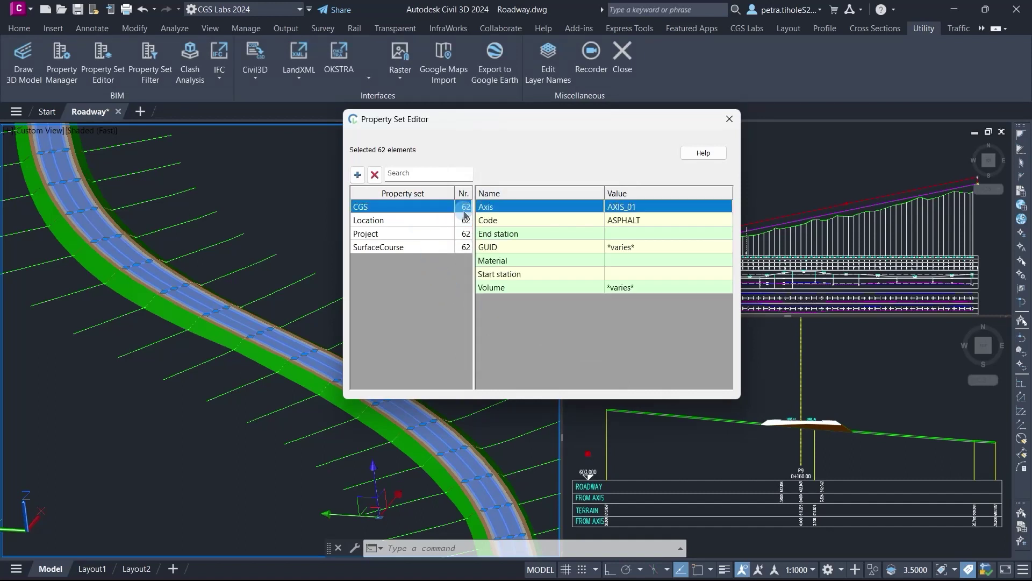
click(374, 176)
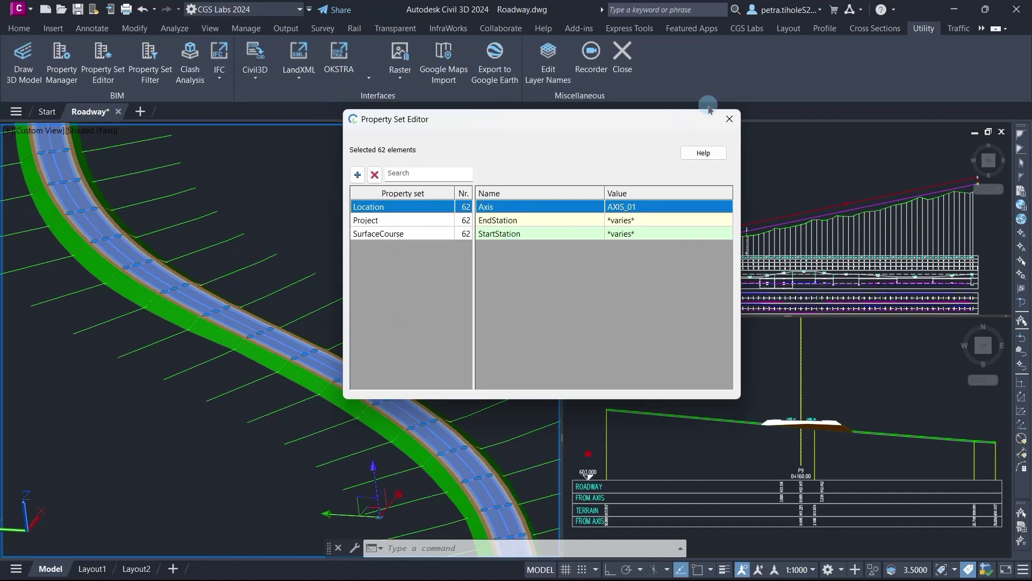
Step: Close the Property Set Editor window and deselect the asphalt solids with Esc
click(729, 119)
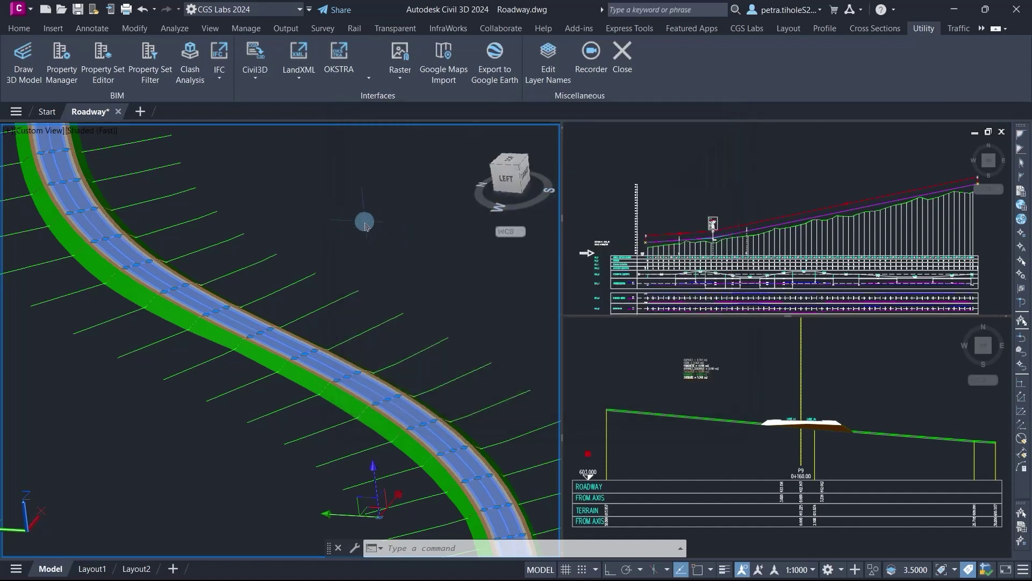
key(Escape)
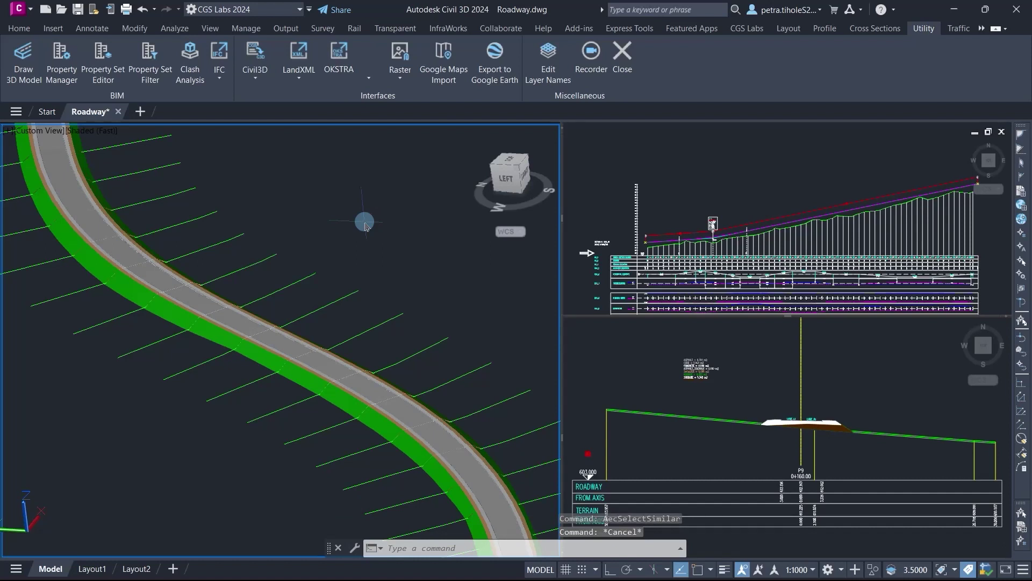